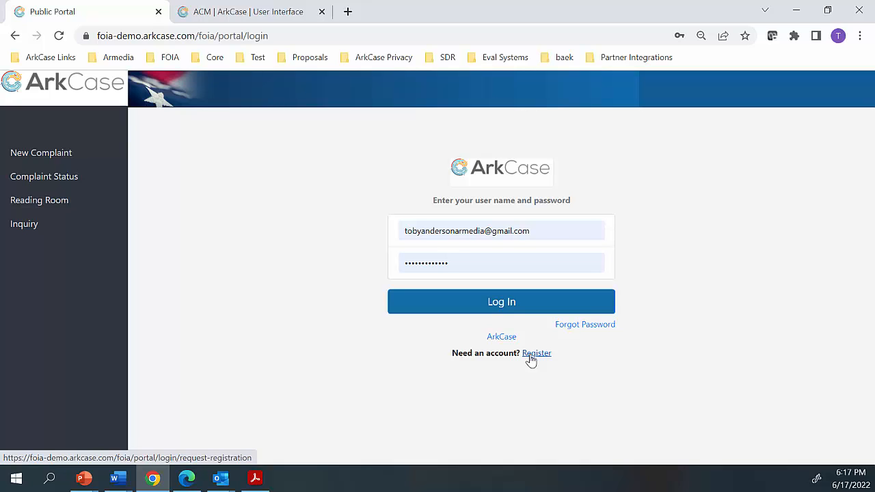
Log in to the public portal with the saved credentials and open a new complaint form
left_click(471, 312)
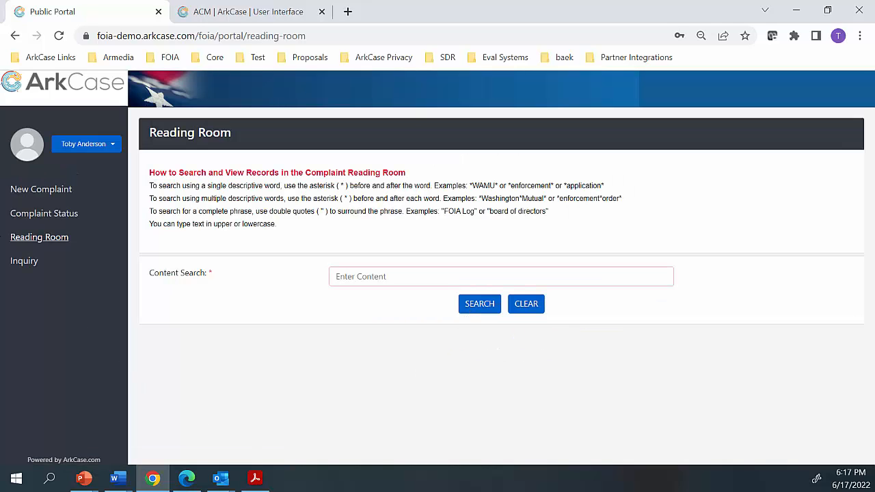
left_click(39, 191)
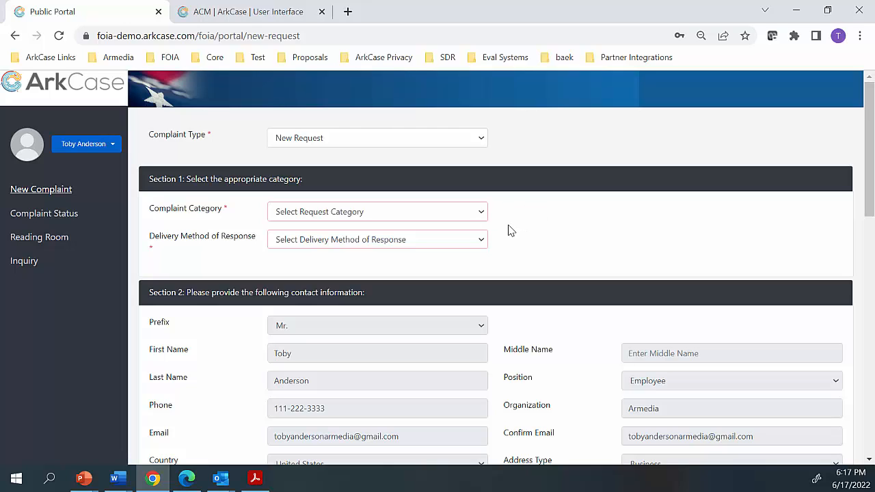
Set the complaint category to Commercial and the delivery method of response to Web Portal
left_click(470, 217)
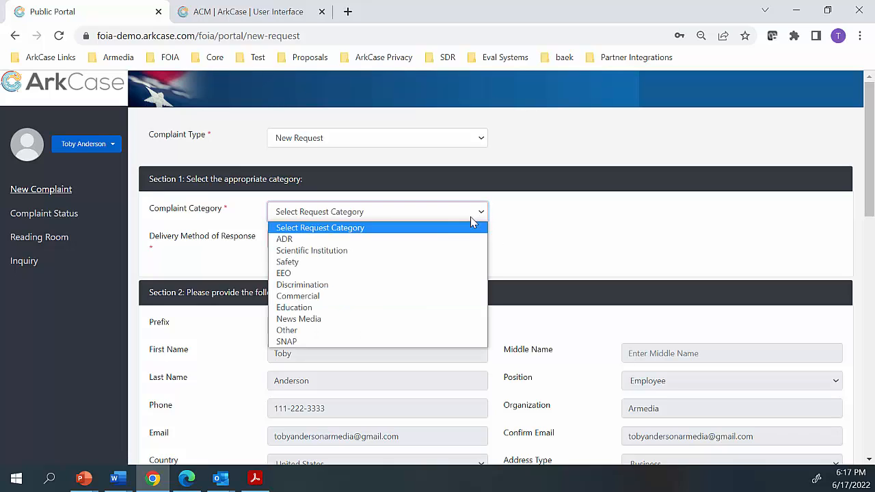
left_click(399, 298)
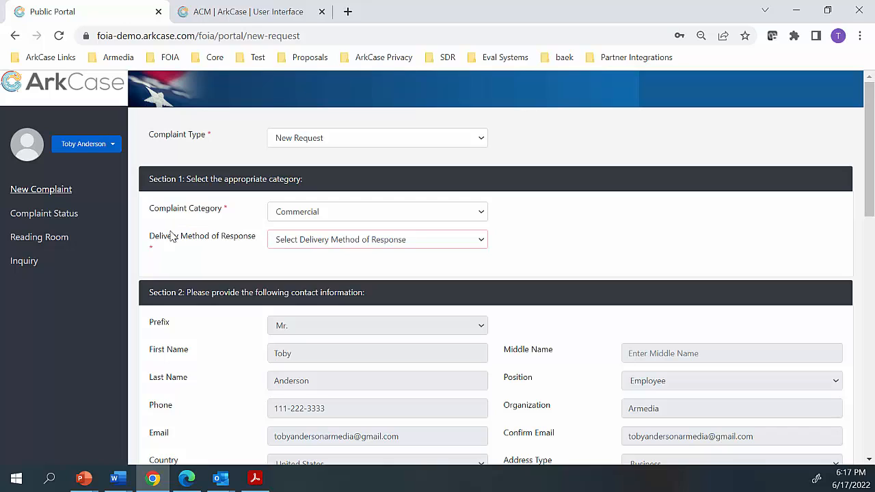
left_click(294, 245)
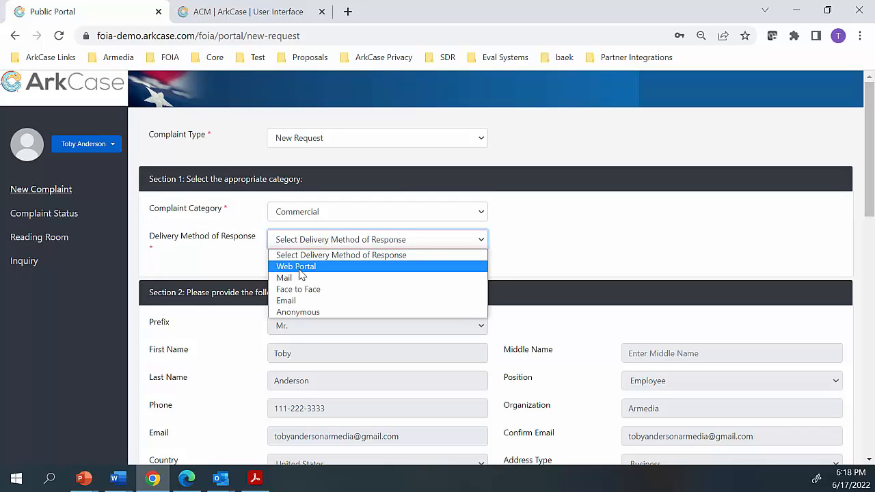
left_click(299, 267)
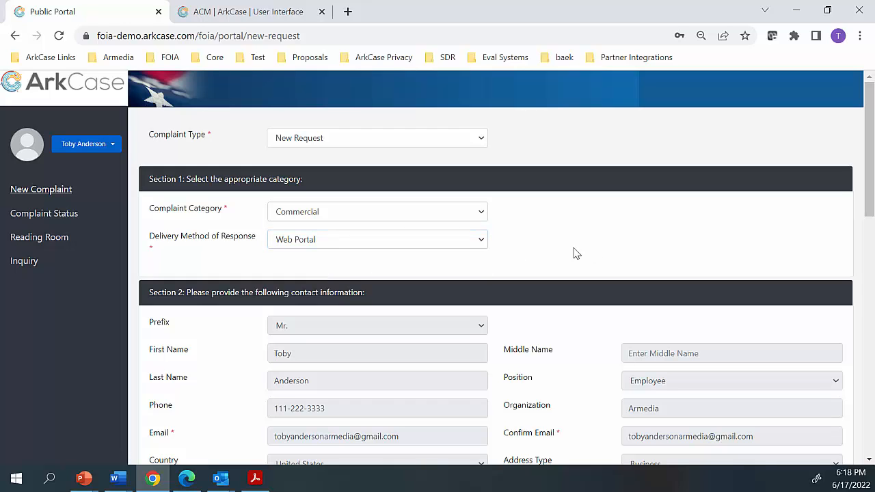
Review the prefilled contact information in Section 2 and show the account's profile options
scroll(577, 260, "down", 2)
scroll(577, 272, "up", 2)
scroll(550, 297, "down", 2)
scroll(383, 242, "down", 1)
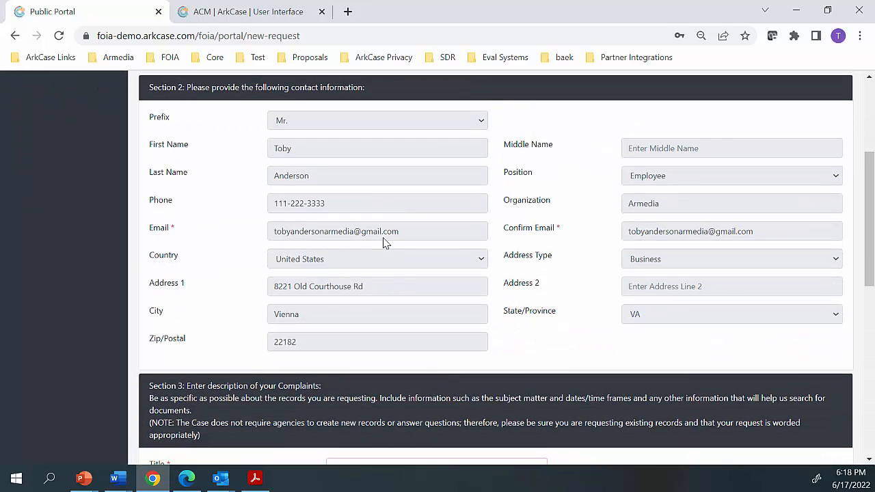
scroll(404, 250, "up", 1)
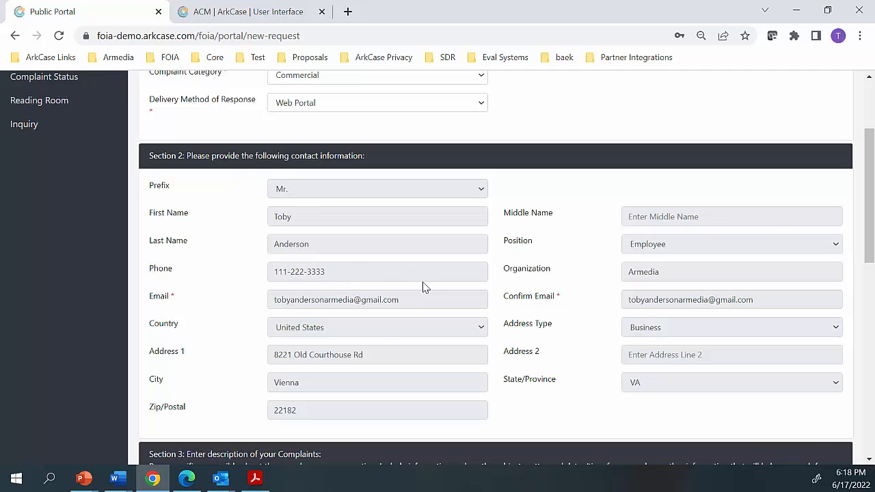
scroll(331, 286, "up", 1)
scroll(331, 286, "up", 2)
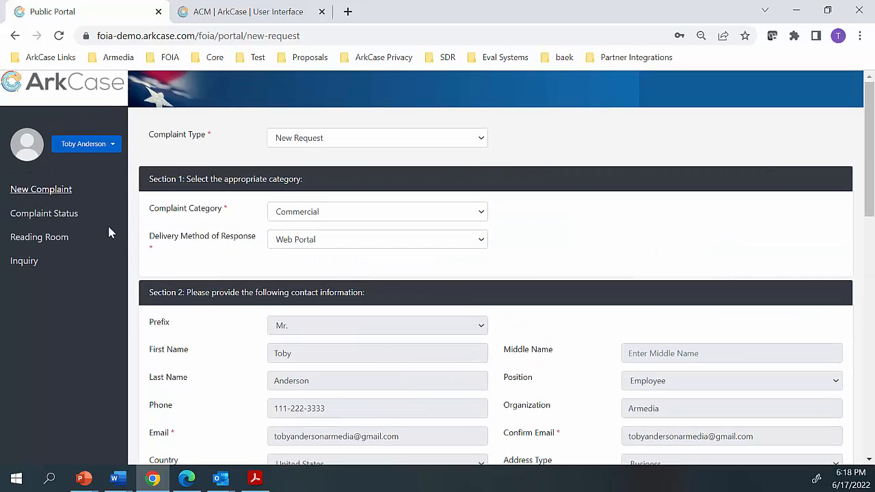
left_click(72, 144)
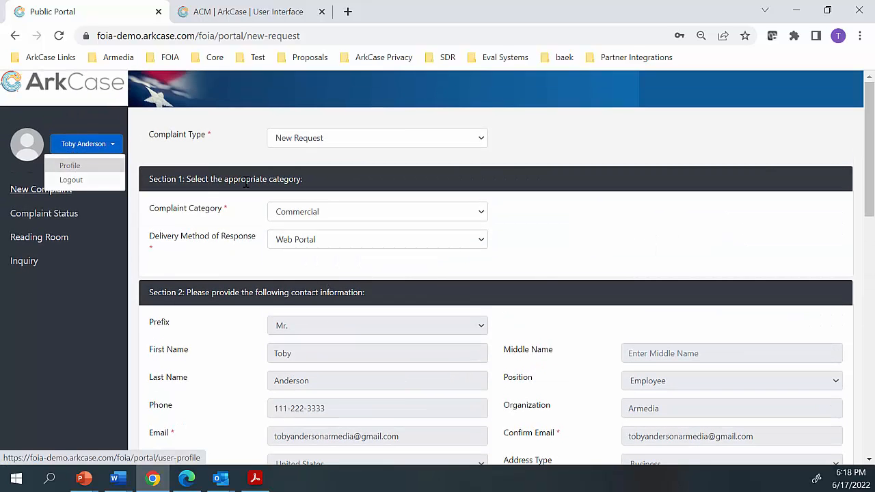
Title the complaint "Customer Complaint" and enter the description "My Benefits were denied" in Section 3
scroll(541, 269, "down", 3)
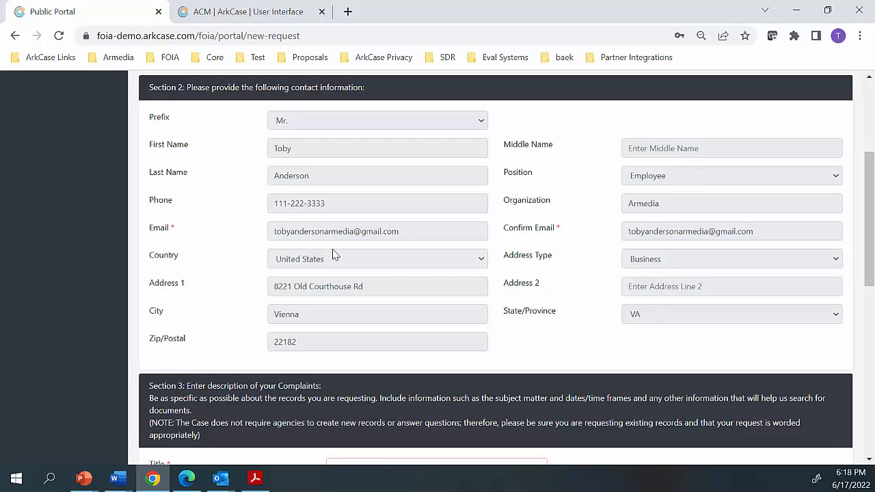
scroll(351, 263, "down", 4)
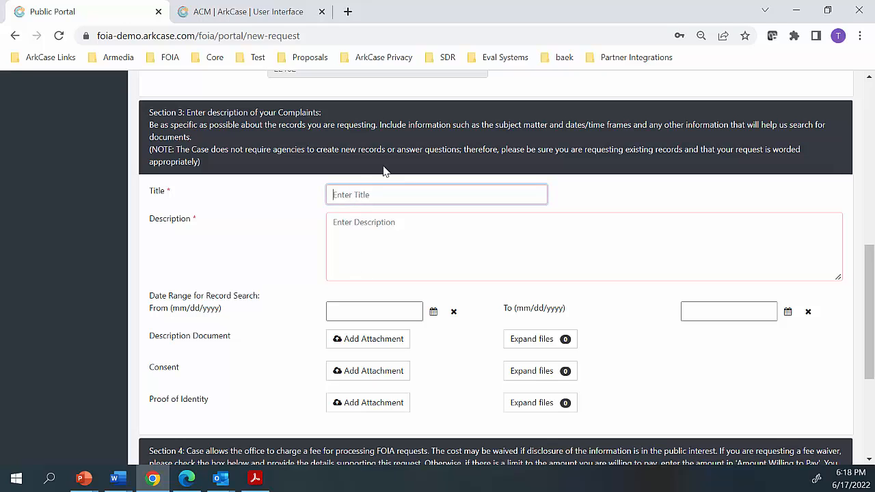
type("Customer Complaint")
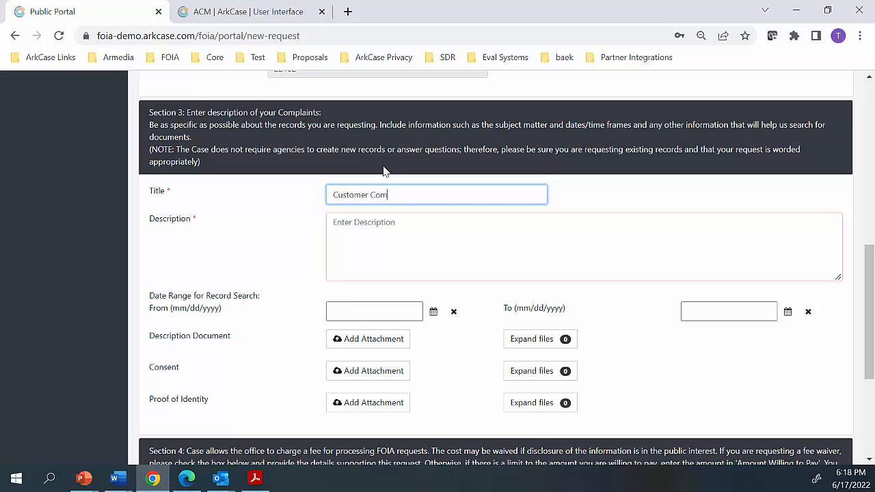
left_click(375, 229)
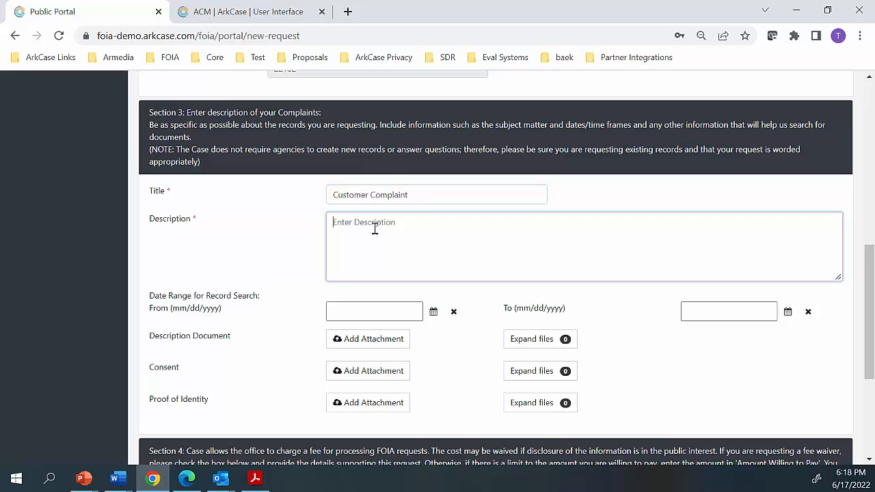
type("My Benefits were denied")
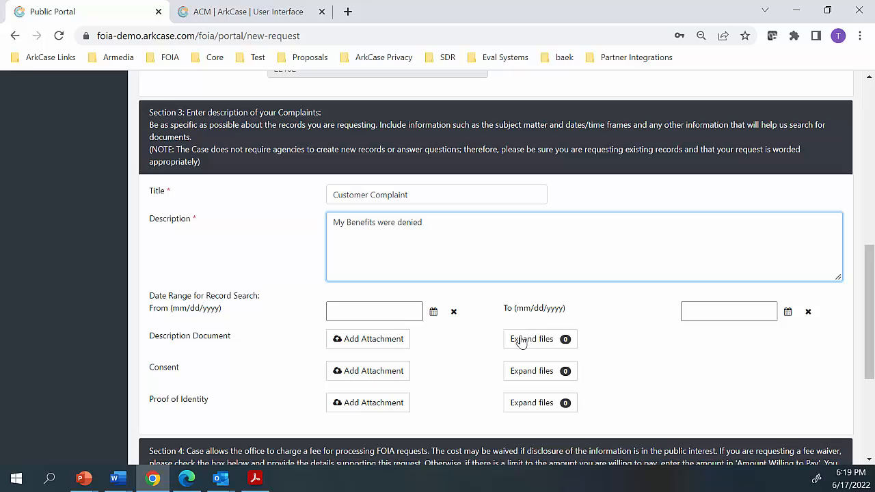
Attach ATax Documents.pdf and Budget 2019 - SSN - Auto Redaction.pdf as description documents and expand their file list
left_click(396, 347)
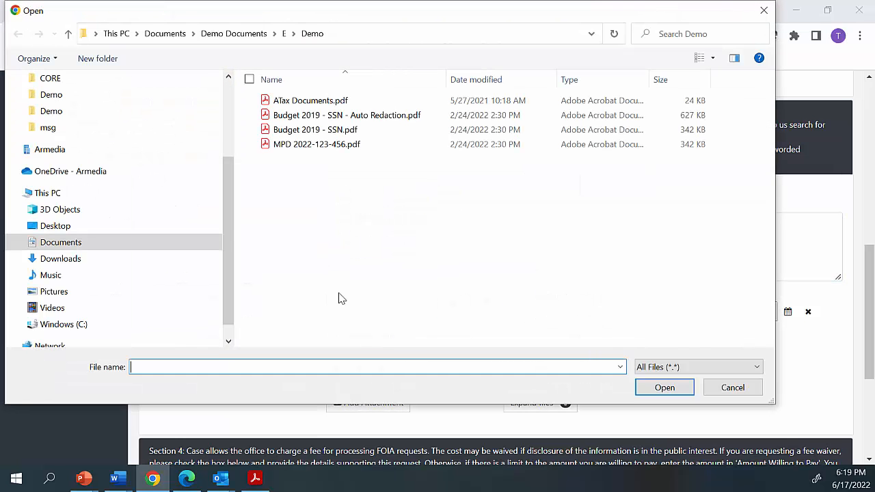
left_click(309, 102)
left_click(305, 116, "ctrl")
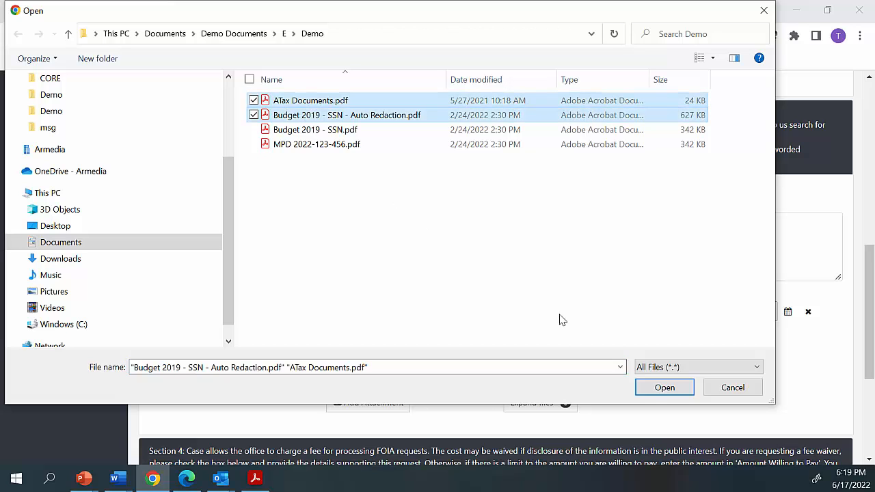
left_click(661, 389)
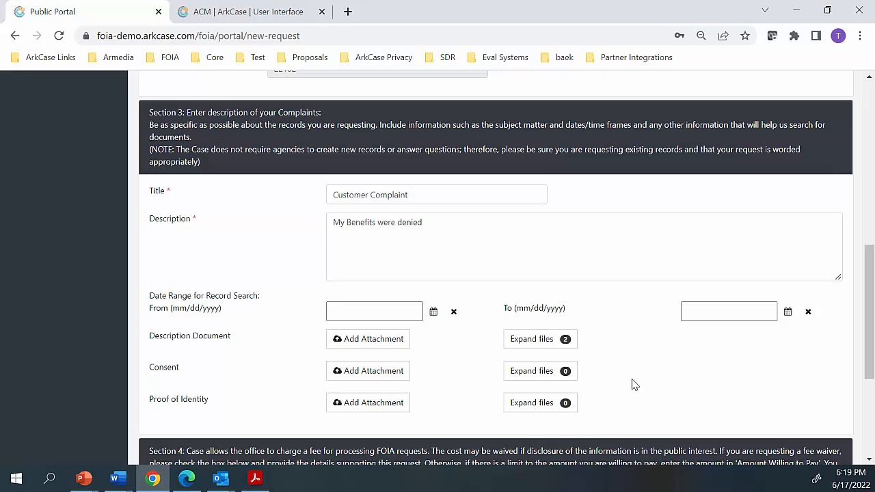
left_click(537, 348)
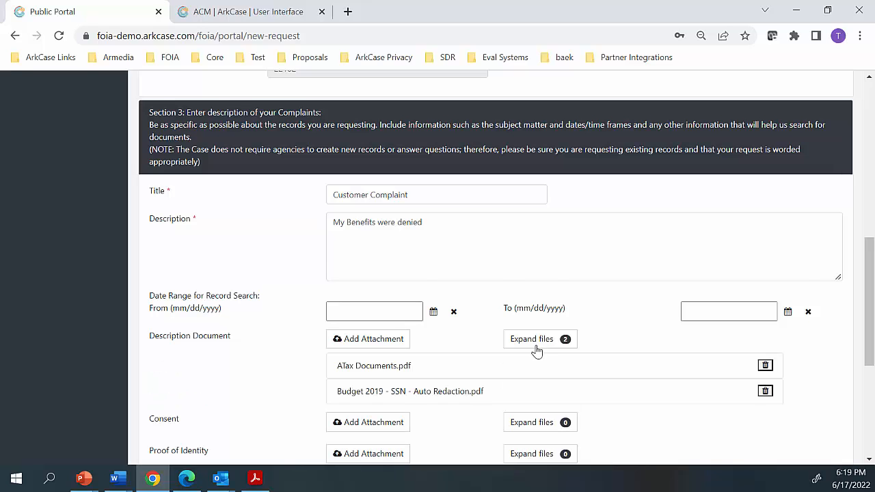
Preview the complaint information with its suggested complaints and submit the new complaint
scroll(537, 350, "down", 1)
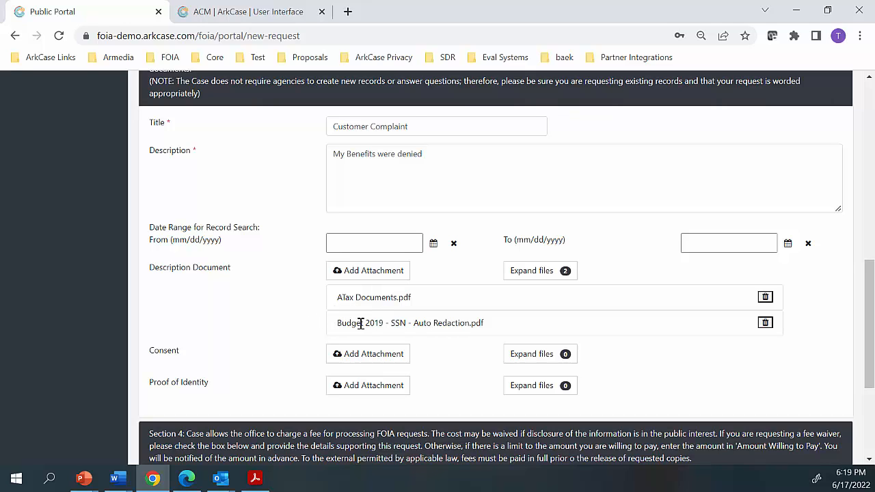
scroll(360, 324, "down", 3)
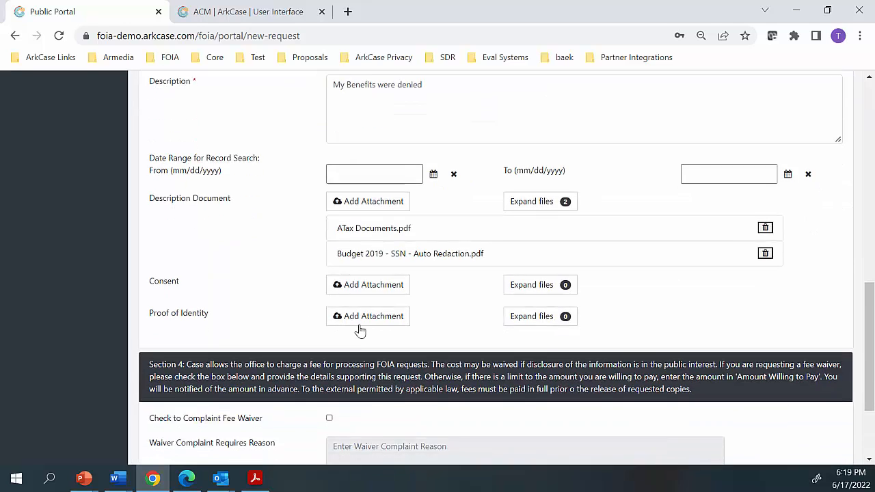
left_click(216, 448)
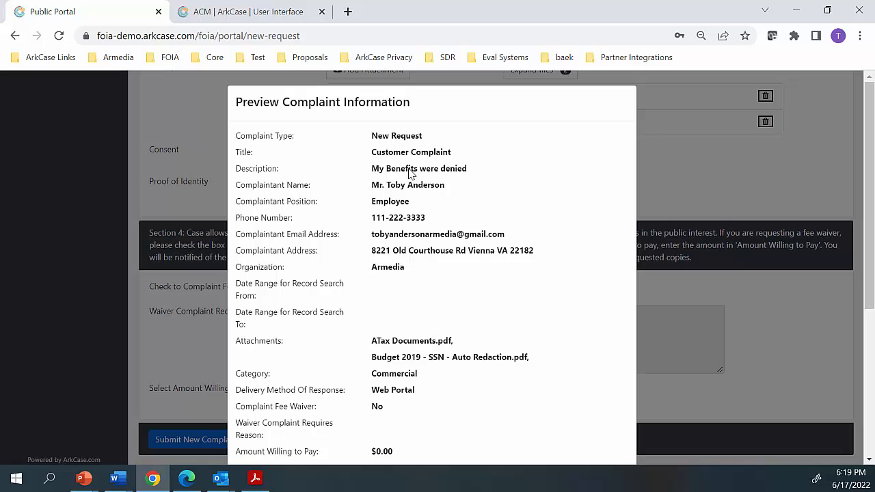
scroll(412, 177, "down", 1)
scroll(556, 292, "up", 1)
scroll(488, 267, "down", 4)
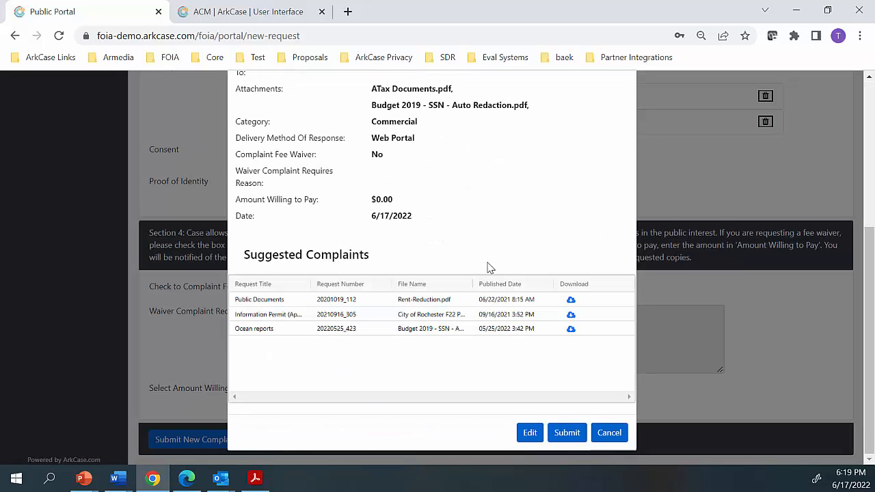
left_click(566, 436)
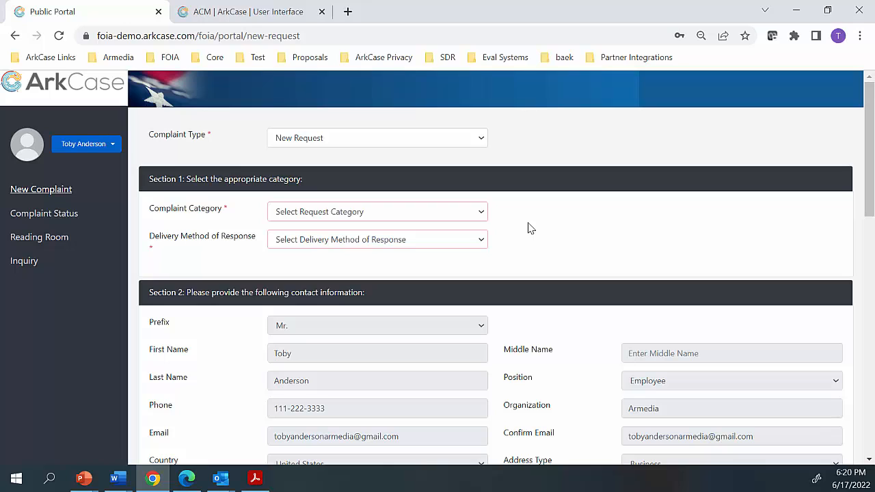
Switch to the internal ArkCase application and log in with the saved credentials
left_click(263, 14)
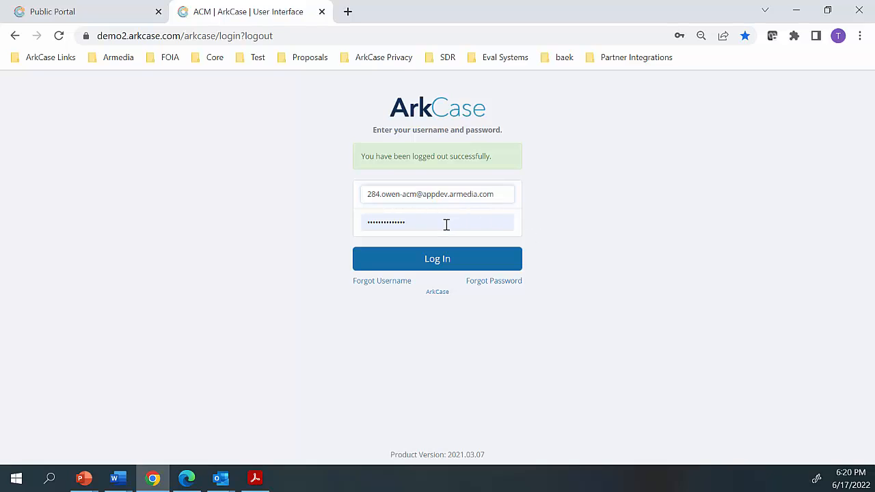
left_click(434, 260)
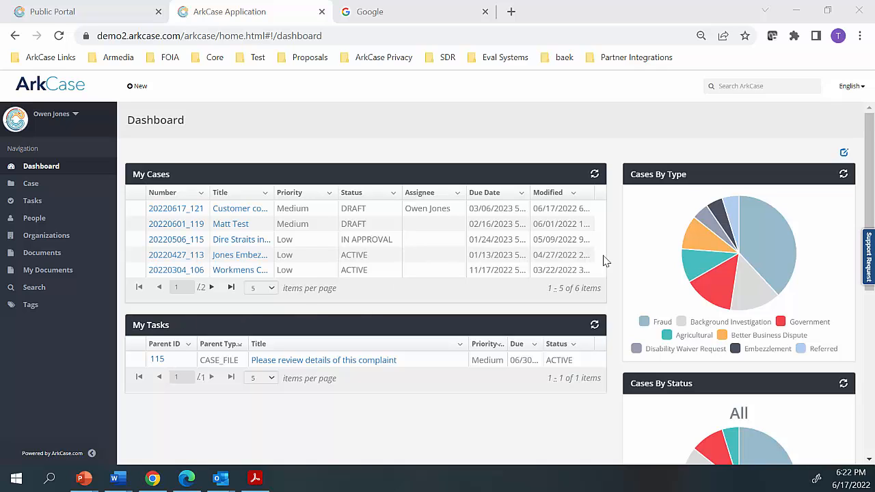
Examine the dashboard widgets, the options for creating new records and the global search field
scroll(673, 249, "down", 1)
scroll(673, 251, "up", 1)
left_click(131, 91)
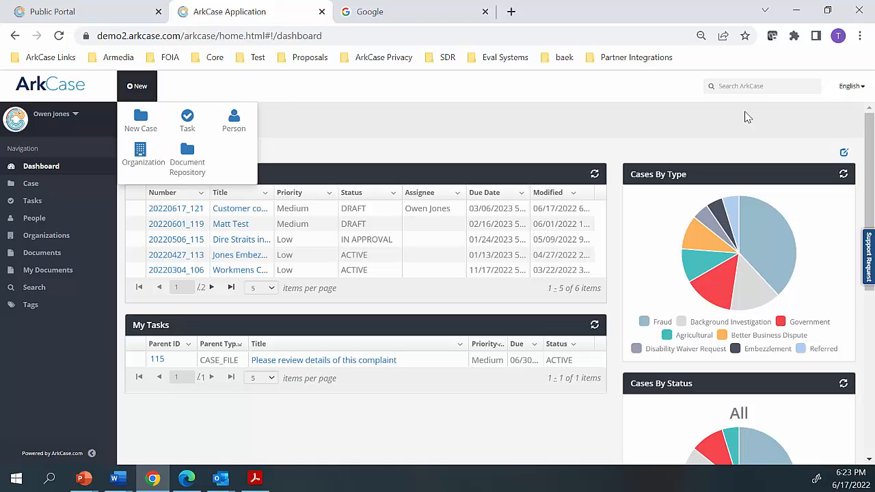
left_click(757, 85)
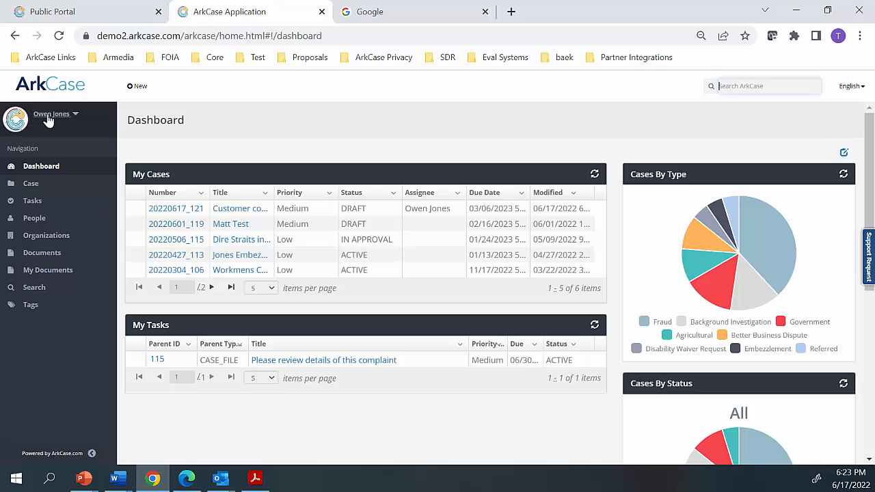
Open the "Customer complaint" case from My Cases and review its details, people, documents chart, summary notes and tasks
left_click(177, 212)
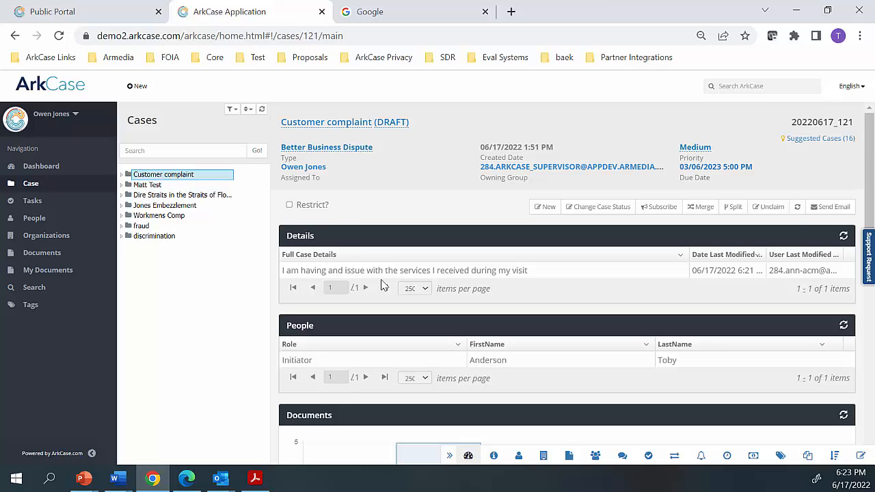
scroll(382, 280, "down", 2)
scroll(381, 275, "up", 1)
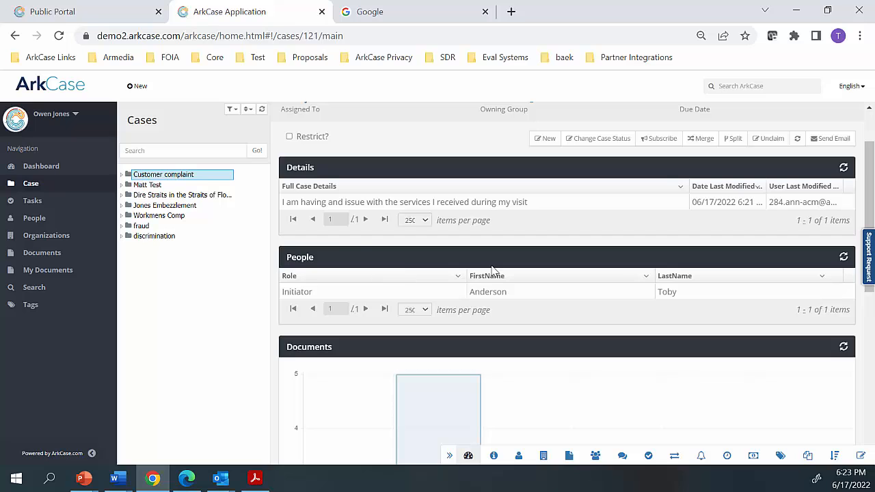
scroll(363, 261, "up", 1)
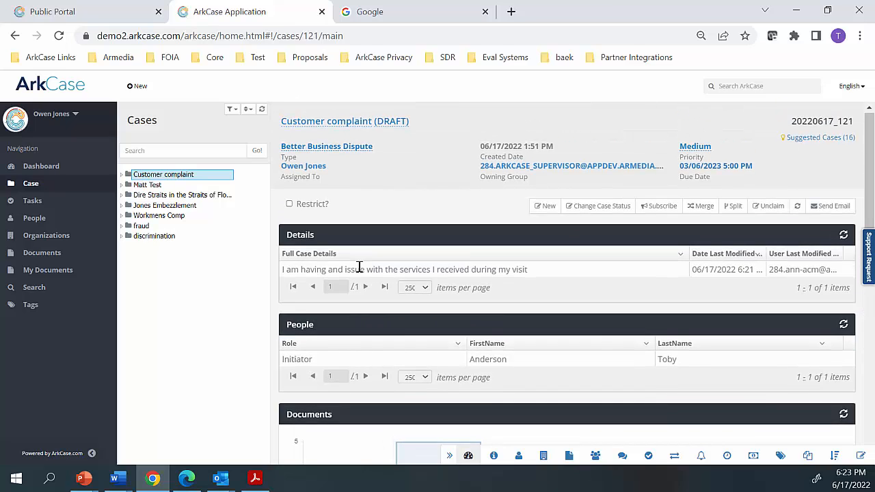
scroll(361, 270, "down", 1)
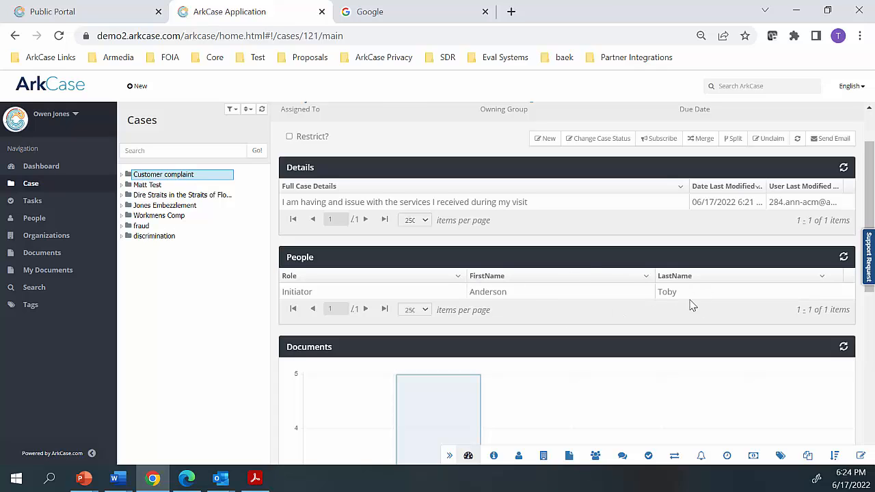
scroll(685, 294, "down", 4)
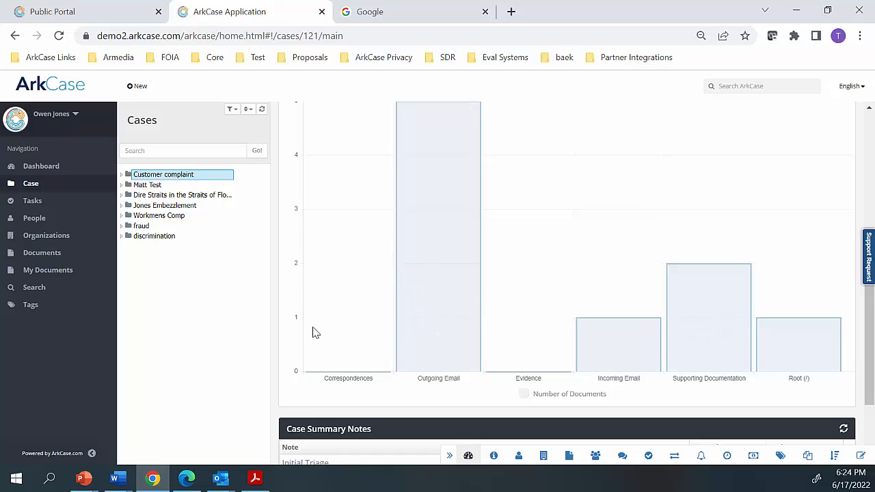
scroll(675, 305, "down", 1)
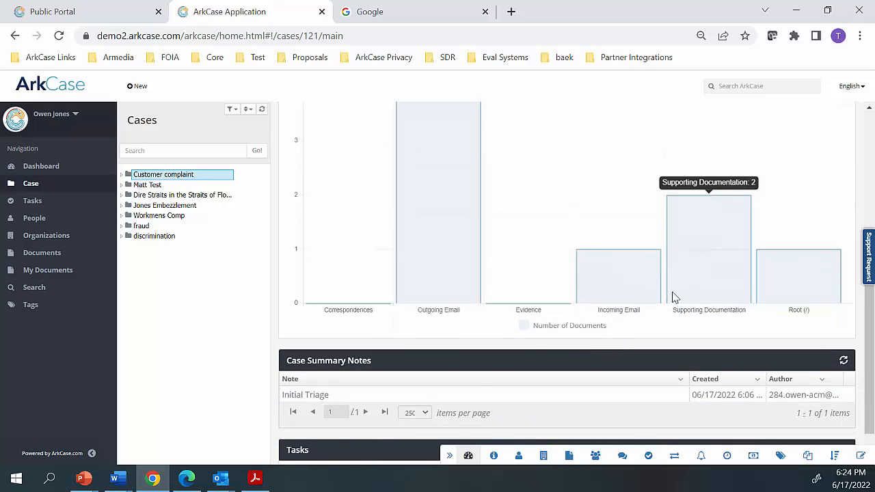
scroll(673, 296, "down", 1)
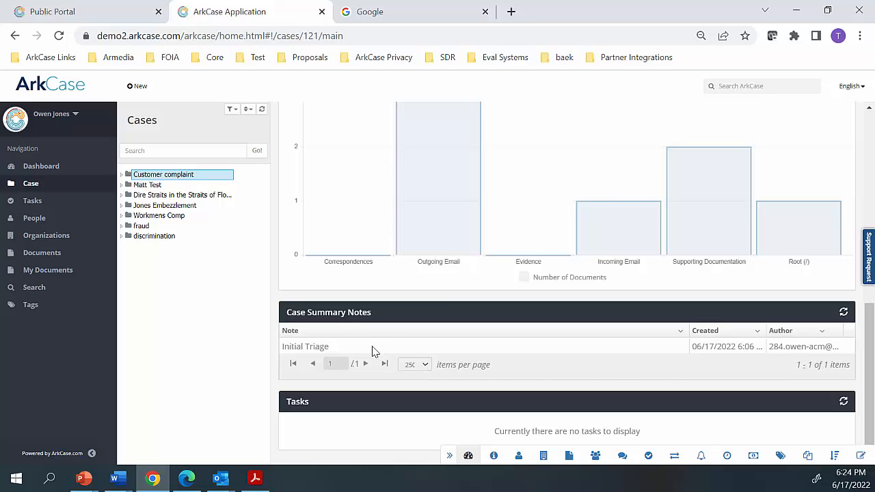
Expand the Customer complaint case in the case tree and open its Details and People sections
scroll(393, 385, "up", 1)
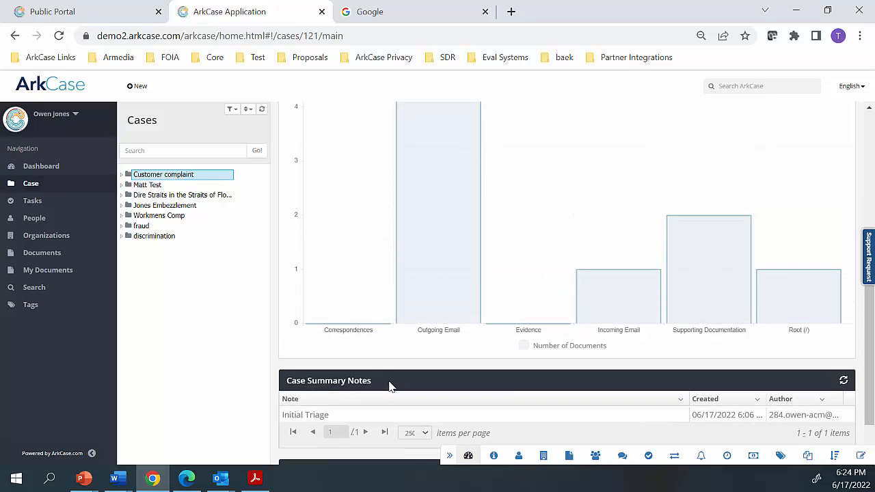
scroll(387, 386, "up", 5)
scroll(372, 375, "down", 1)
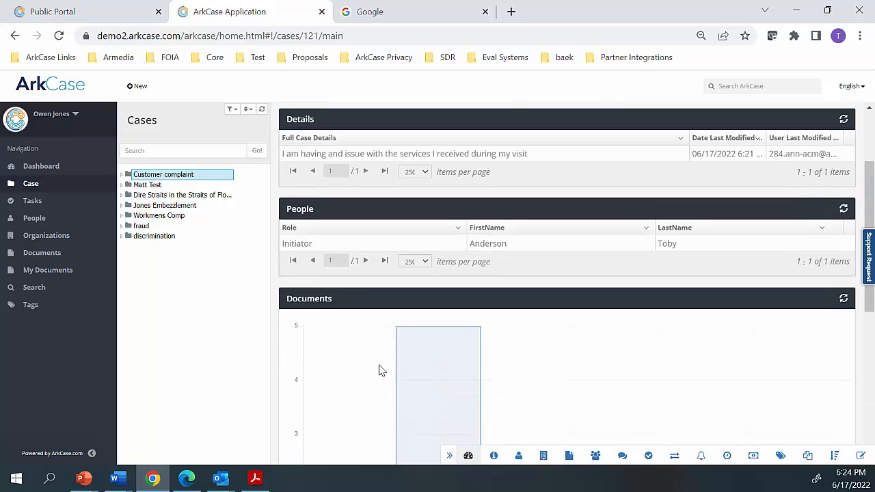
scroll(363, 358, "up", 2)
scroll(321, 259, "down", 1)
scroll(319, 248, "up", 1)
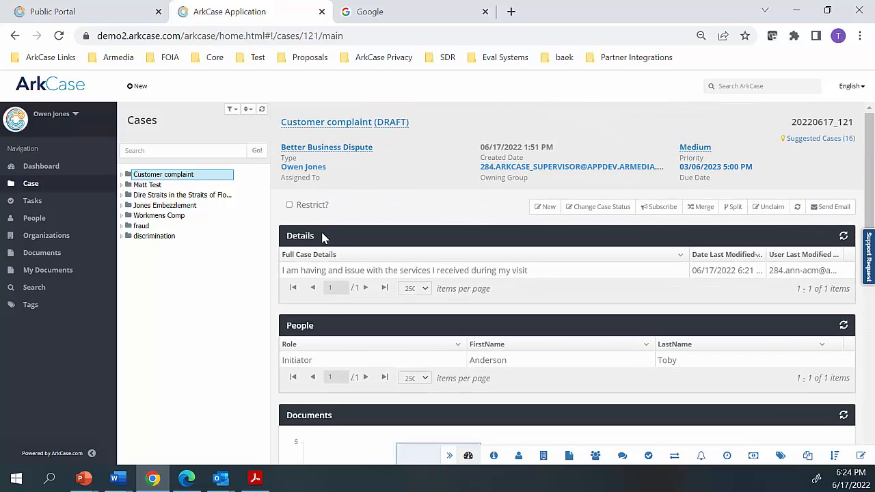
left_click(123, 175)
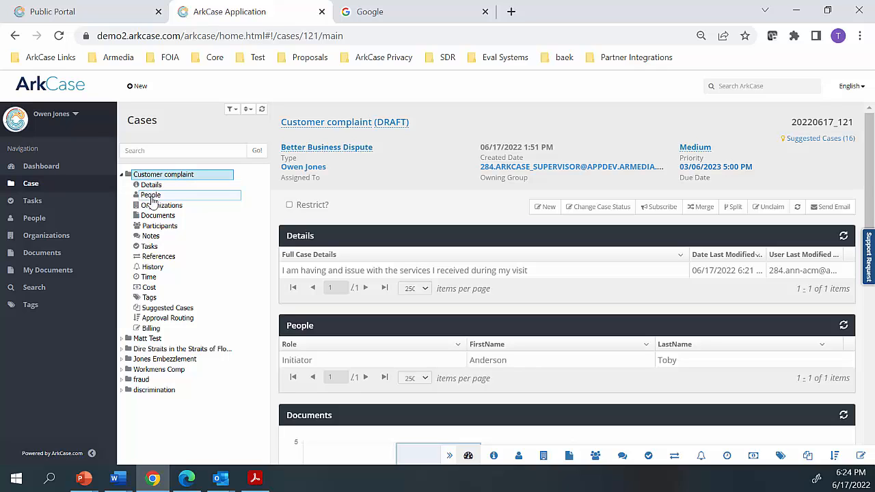
left_click(150, 186)
left_click(152, 197)
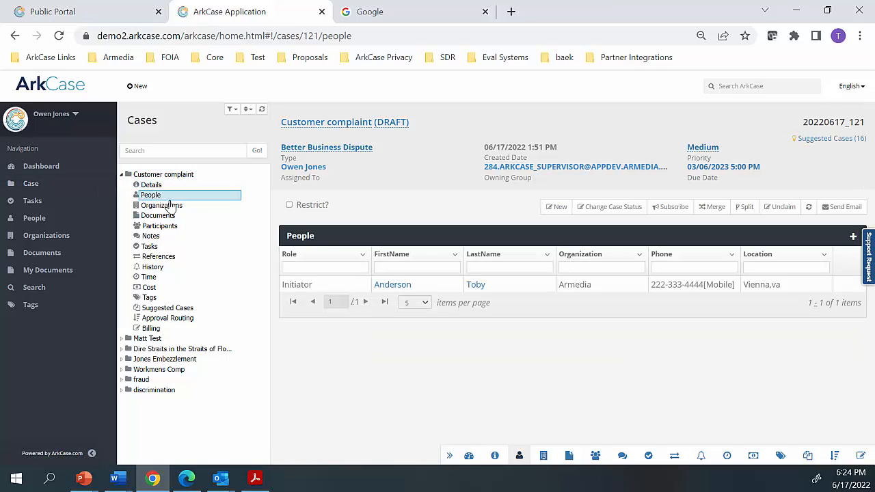
Open the initiator's person record from the case and review its phone numbers, email addresses and locations
left_click(400, 287)
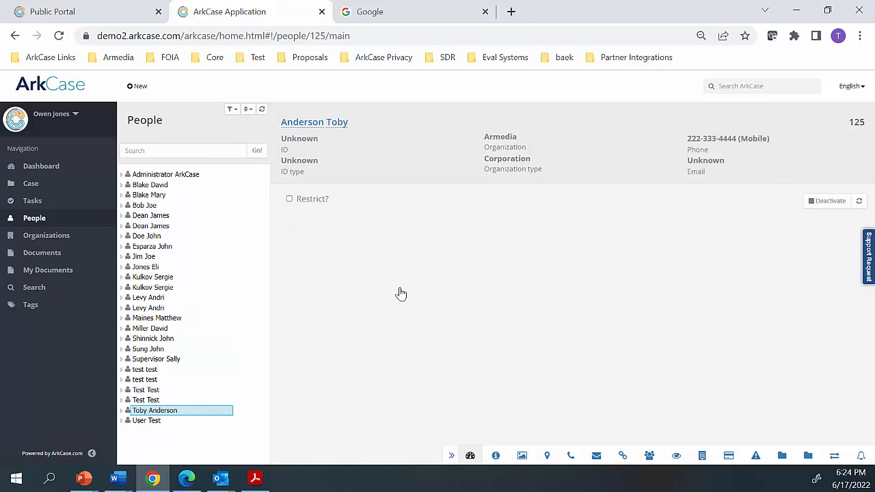
left_click(121, 411)
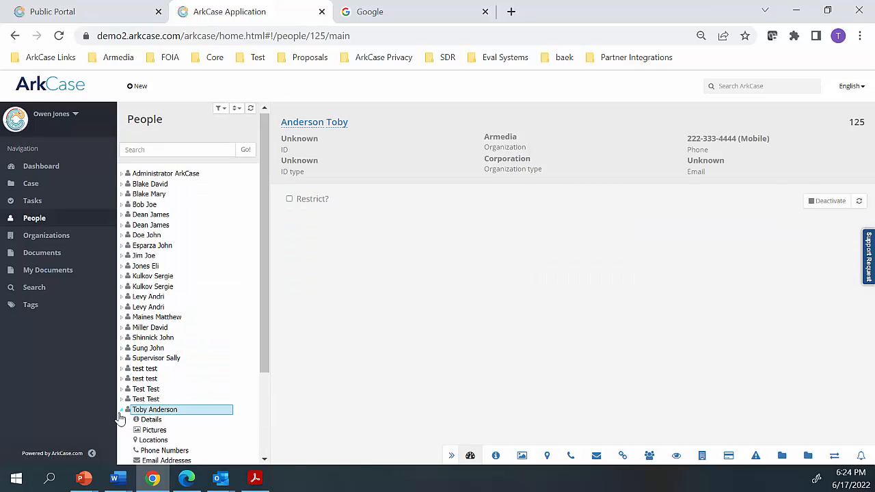
scroll(118, 419, "down", 1)
scroll(127, 418, "down", 1)
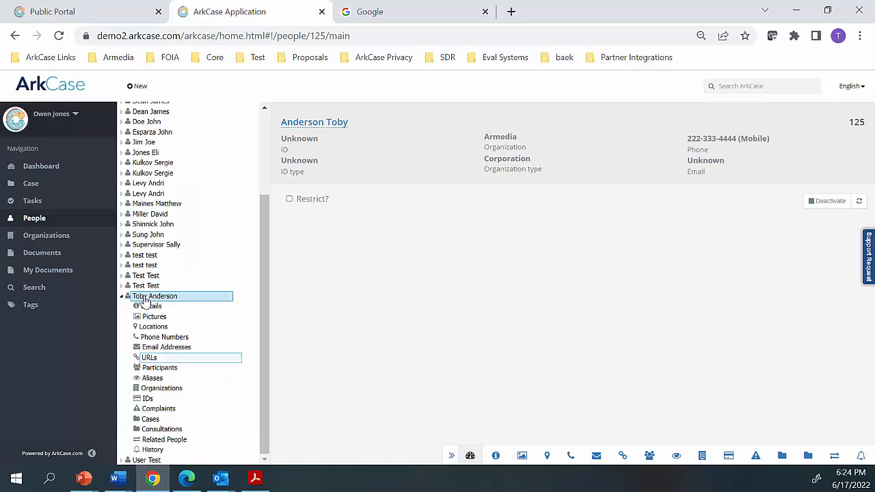
left_click(164, 337)
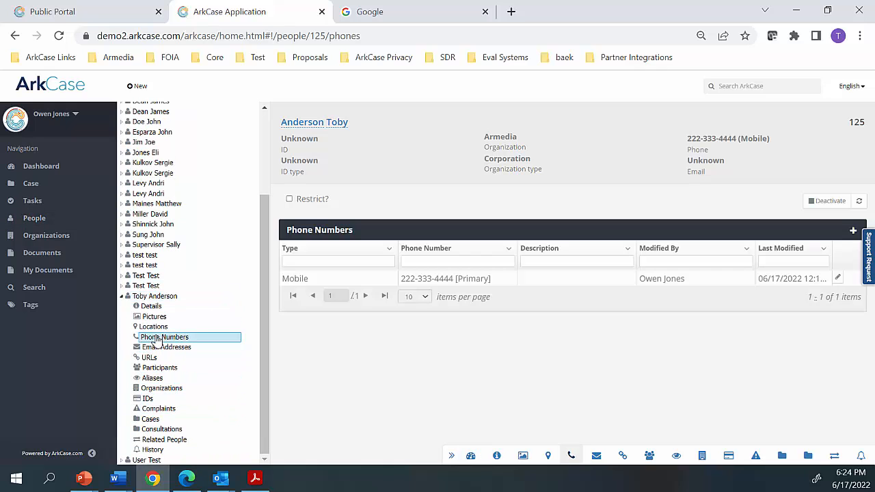
left_click(164, 347)
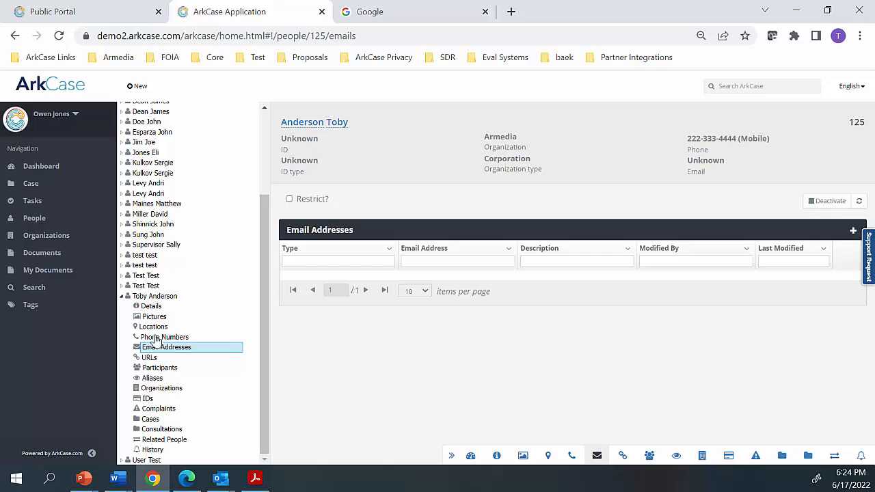
left_click(154, 328)
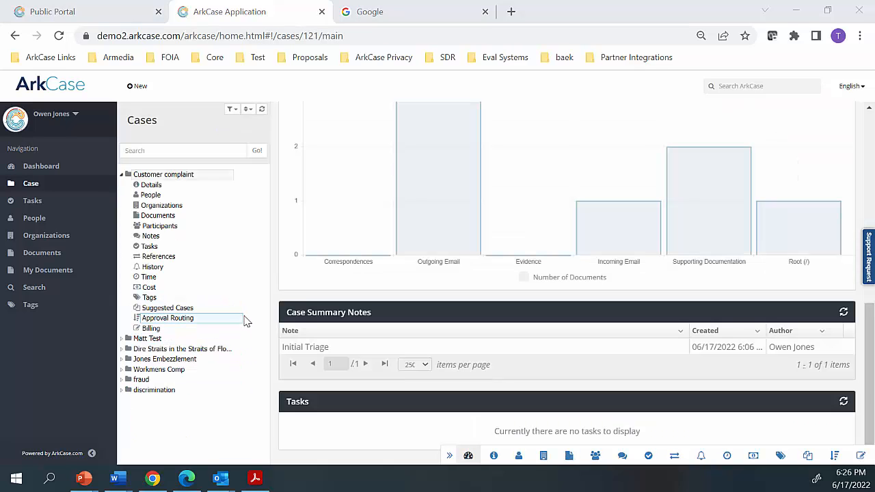
View ATax Documents from the Customer complaint case's Supporting Documentation folder in the document viewer and close the viewer
left_click(154, 217)
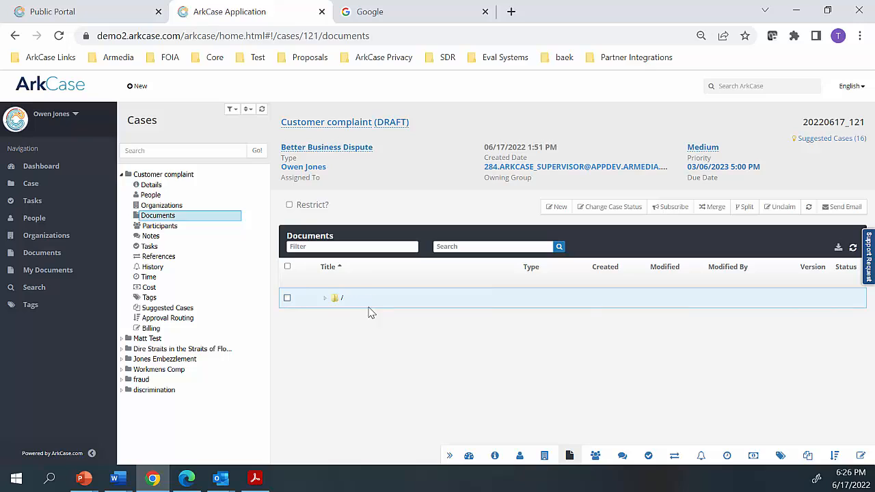
left_click(324, 299)
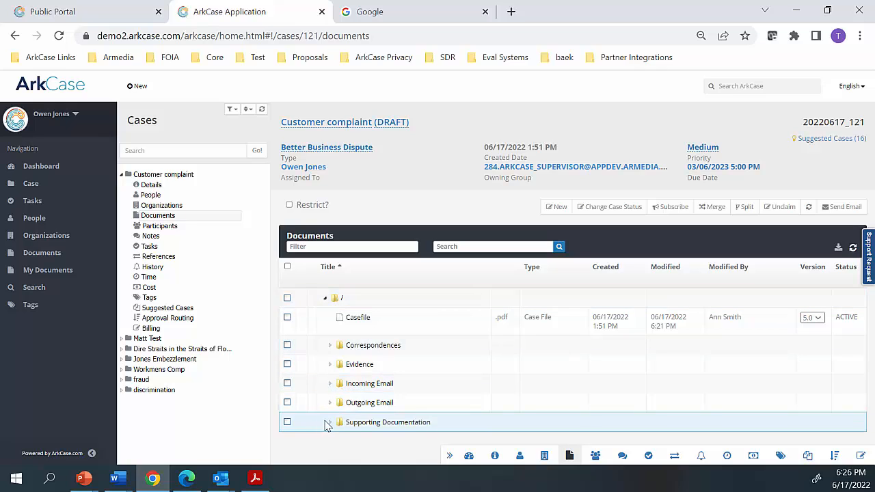
left_click(328, 423)
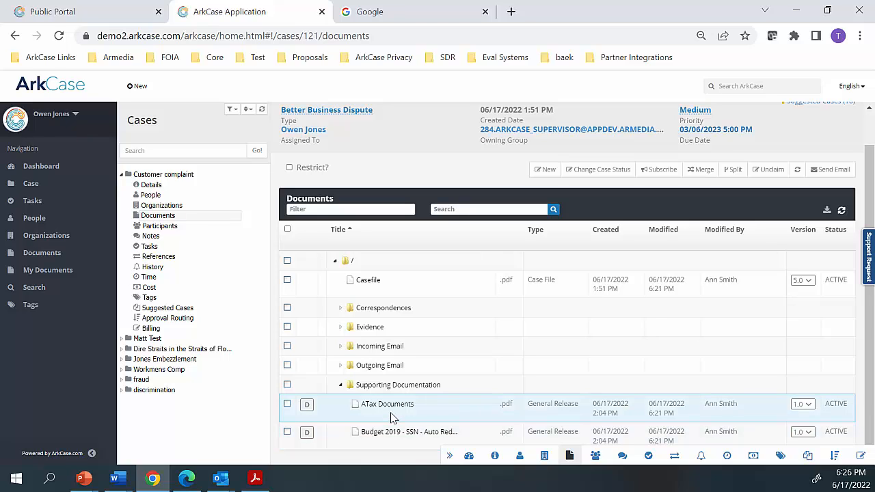
left_click(380, 412)
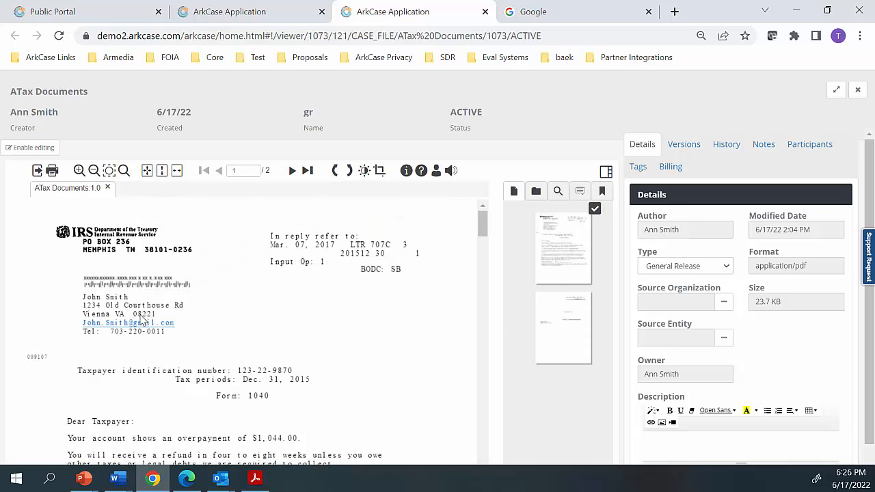
scroll(277, 279, "down", 2)
scroll(328, 225, "up", 1)
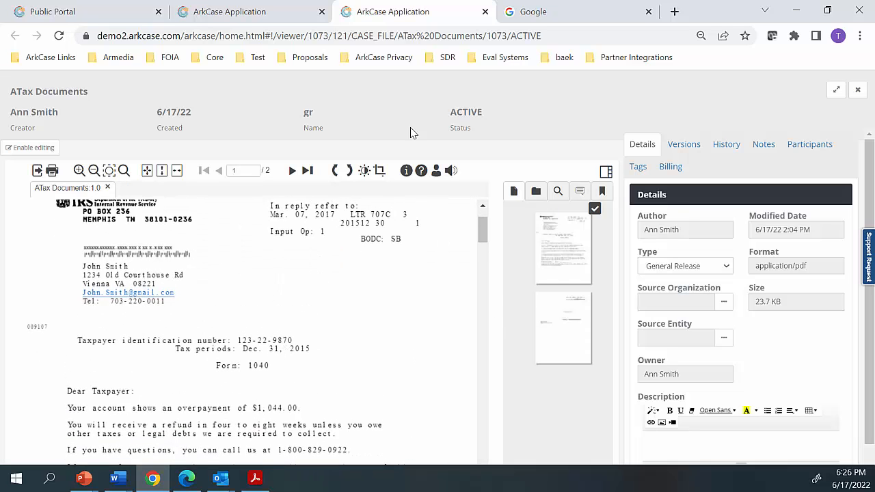
left_click(484, 12)
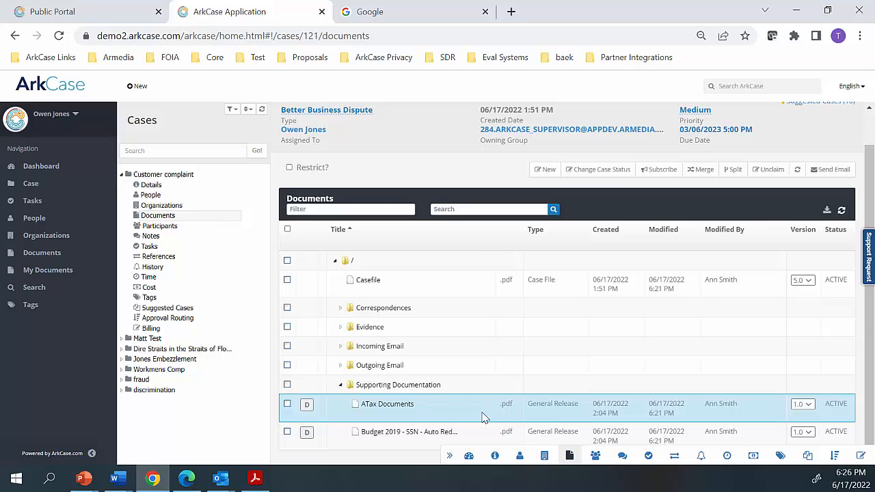
Open ATax Documents for editing in Adobe Acrobat Reader, look through the PDF and close it
right_click(395, 410)
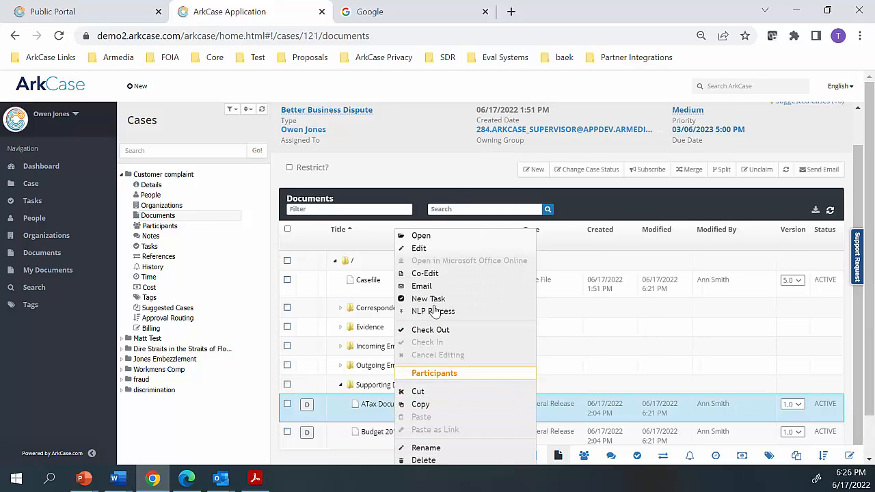
left_click(428, 250)
left_click(455, 154)
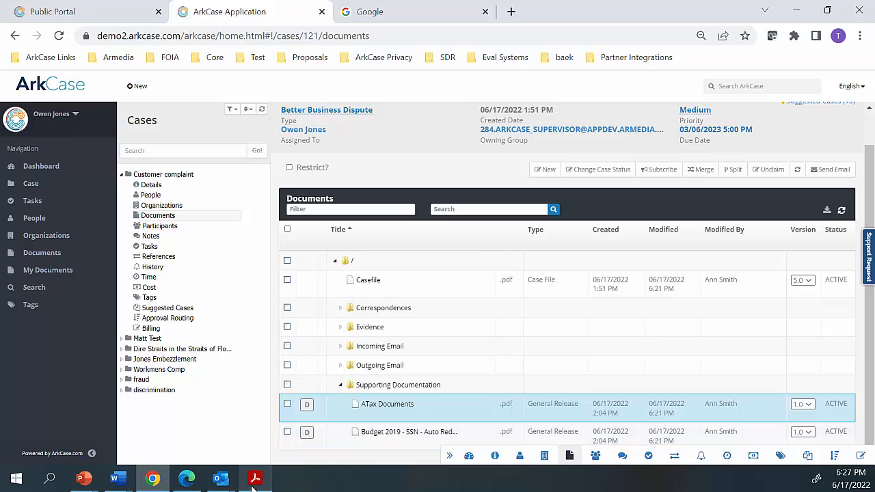
mouse_move(252, 482)
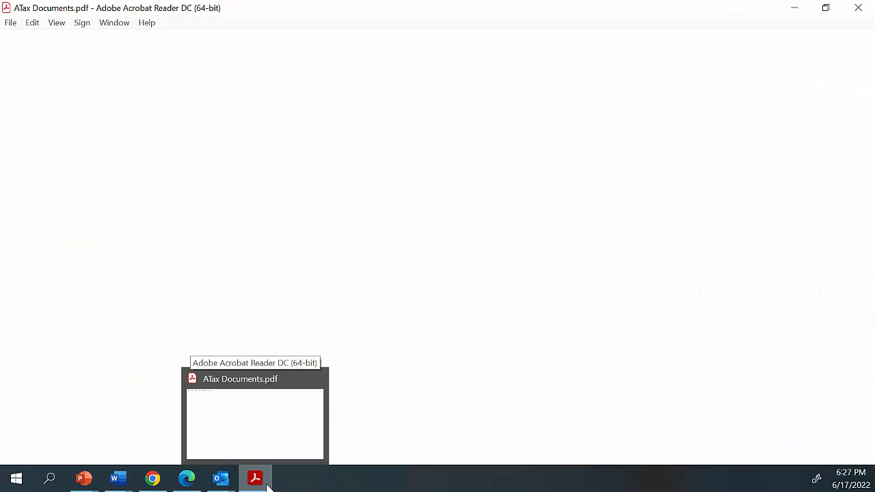
scroll(336, 243, "down", 2)
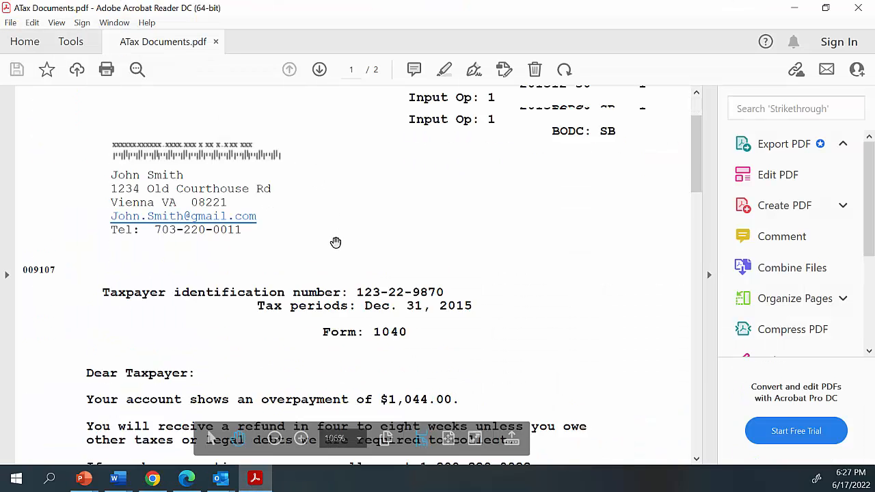
scroll(336, 242, "down", 3)
left_click(868, 9)
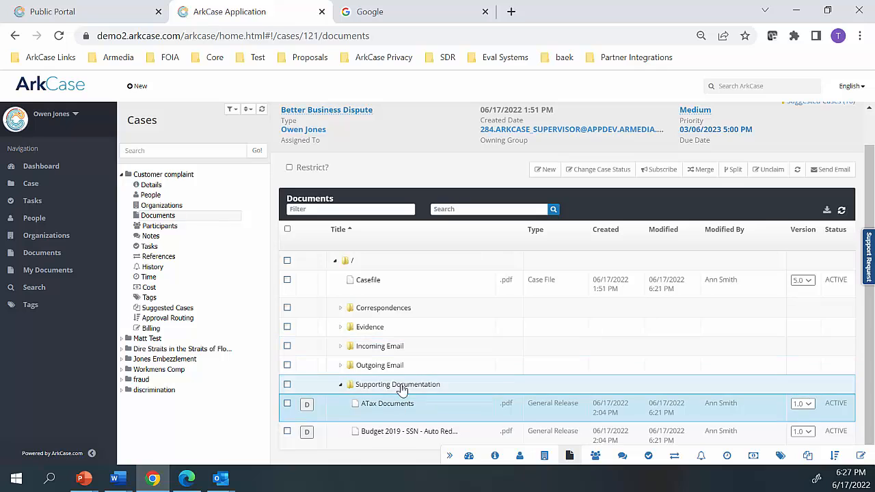
Start an email from the Customer complaint case and add the external recipient's email address
scroll(550, 329, "up", 1)
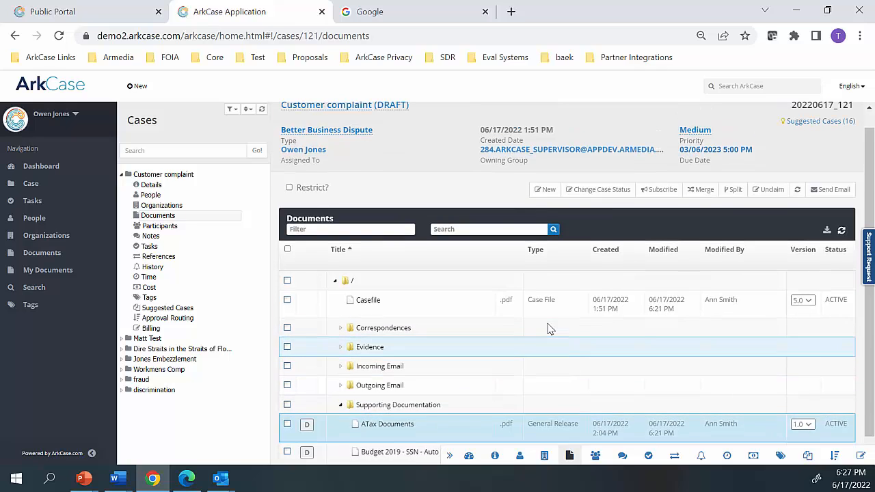
scroll(550, 329, "up", 1)
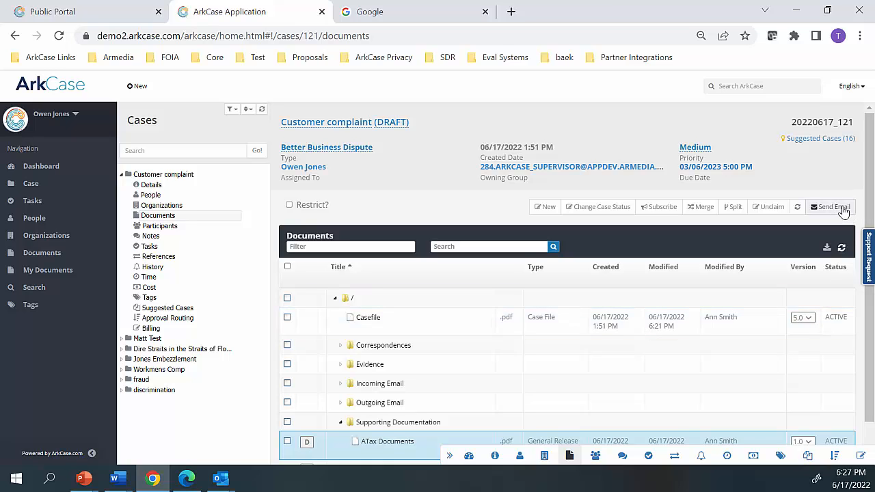
left_click(843, 211)
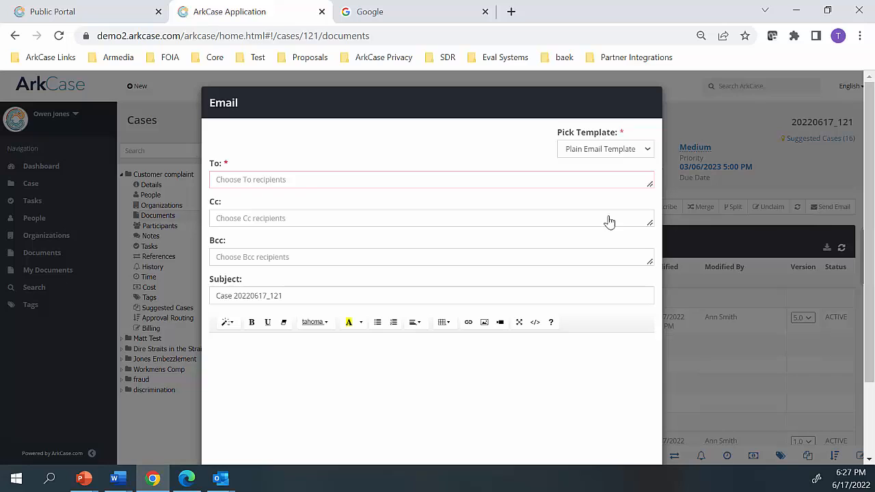
left_click(302, 186)
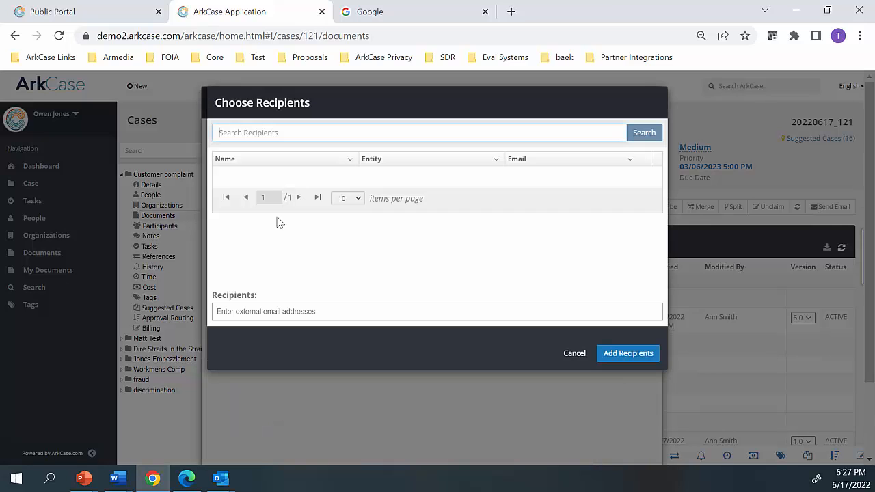
left_click(253, 313)
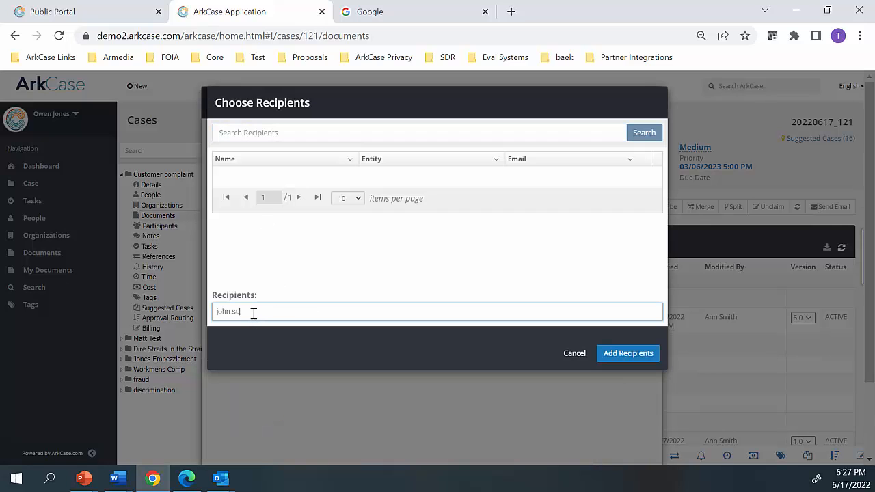
left_click(611, 353)
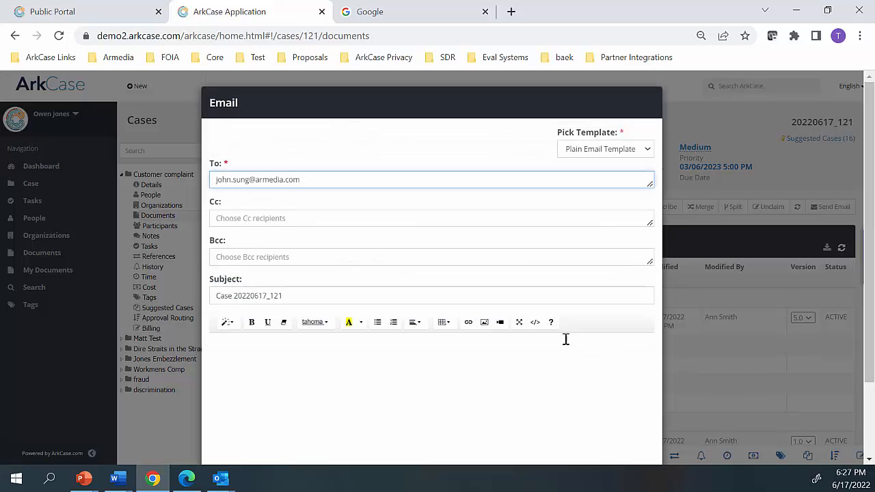
Write a greeting, "Can you please send us the benefits information that is missing." and "Thanks" in the message body, and send the email
left_click(308, 370)
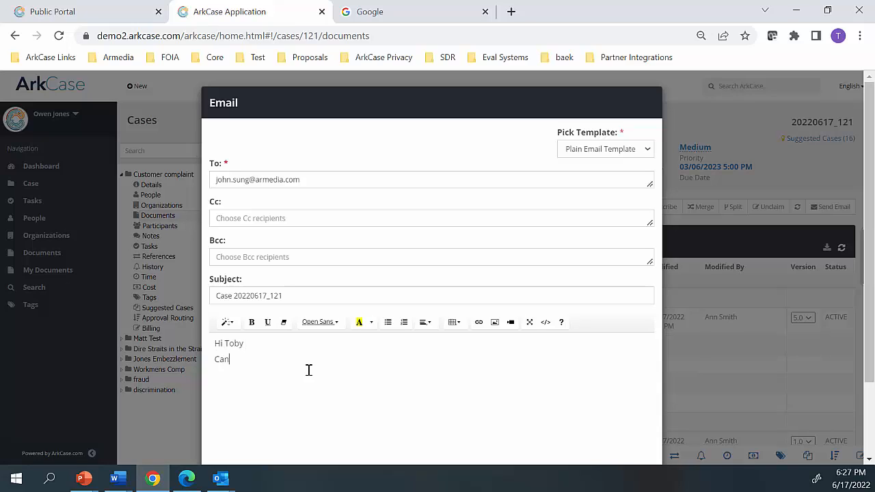
type("Hi Toby Can you please send ")
type("nformation that is miss")
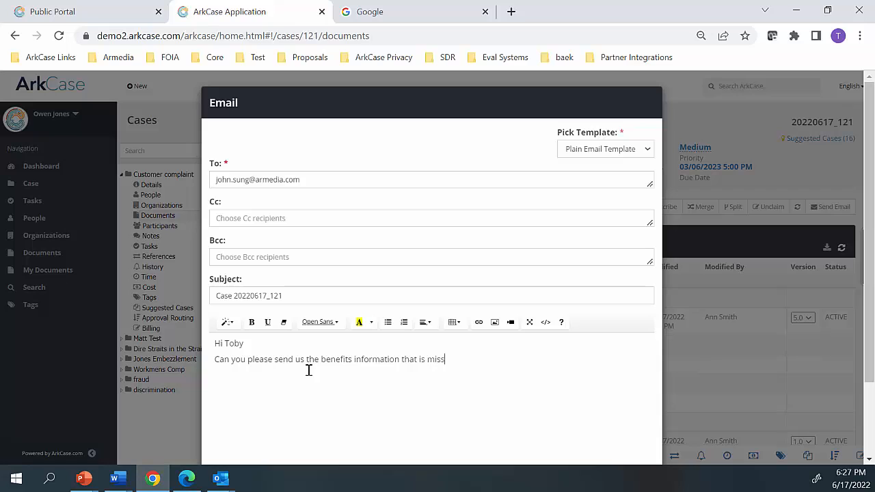
type("ing.")
type("Thank")
type("s")
scroll(410, 365, "down", 3)
left_click(626, 436)
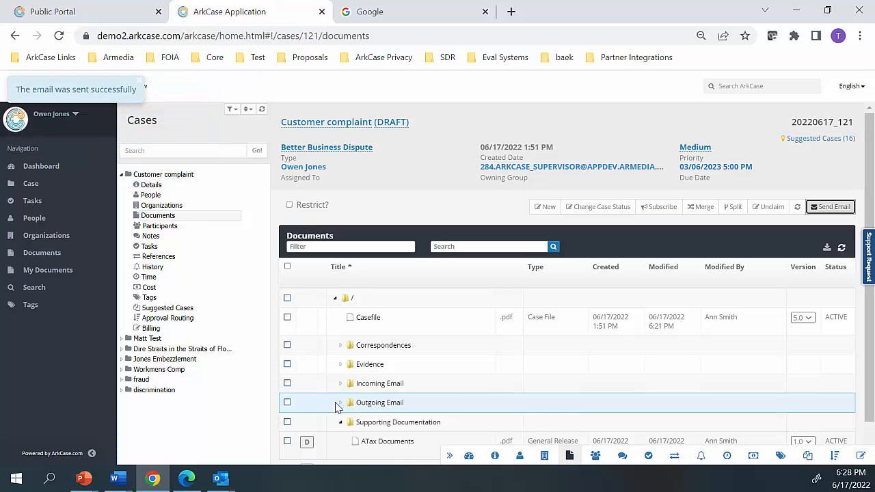
Expand the case's Outgoing Email folder, review the stored email files and collapse the folder
scroll(340, 408, "down", 1)
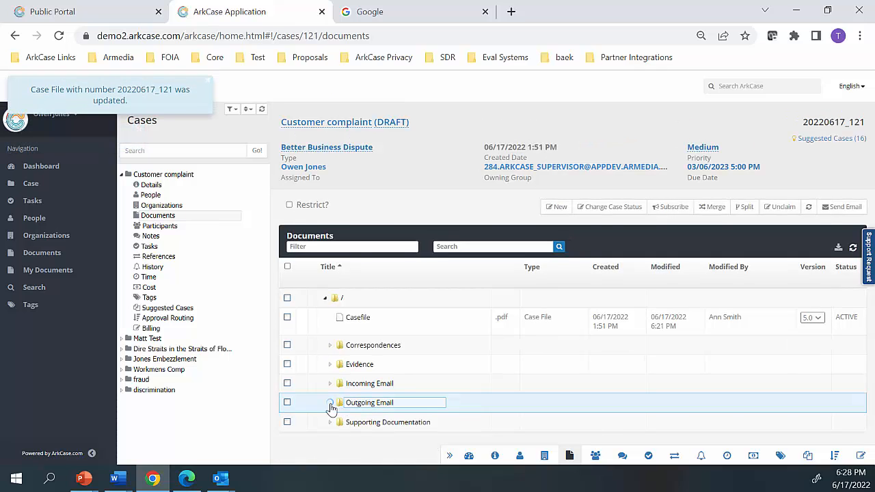
left_click(330, 403)
left_click(330, 403)
left_click(330, 403)
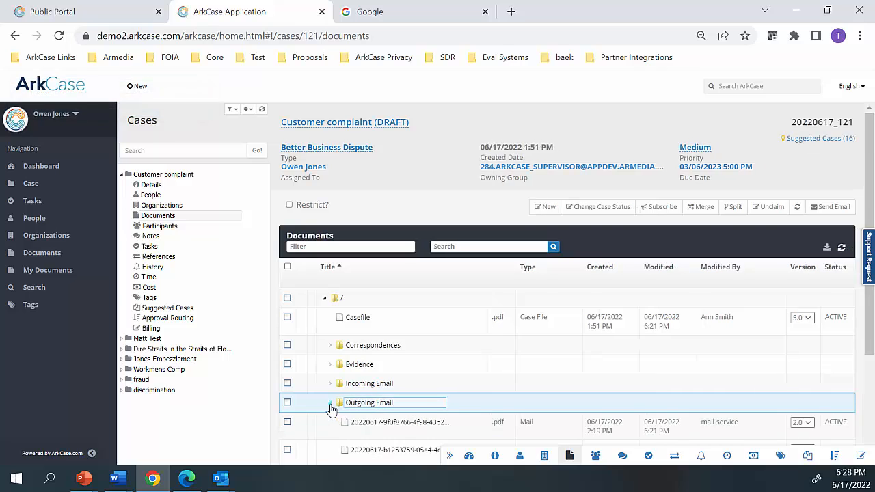
scroll(342, 416, "down", 2)
scroll(369, 432, "up", 1)
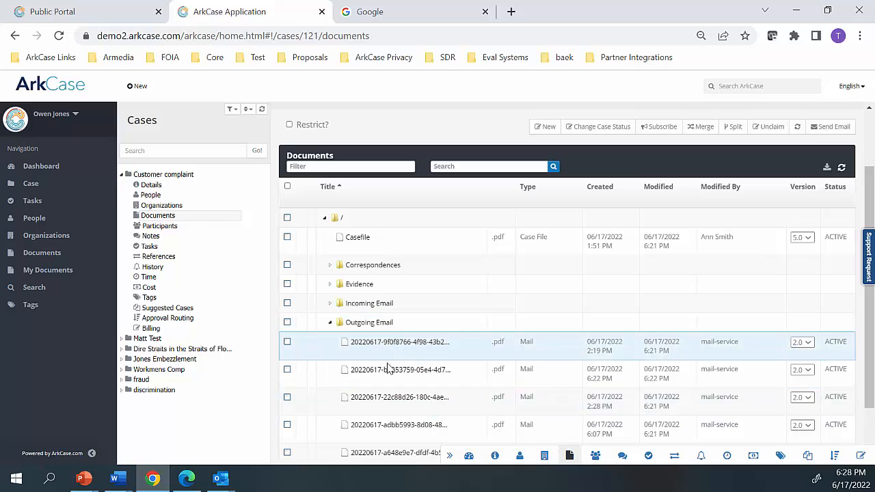
left_click(335, 327)
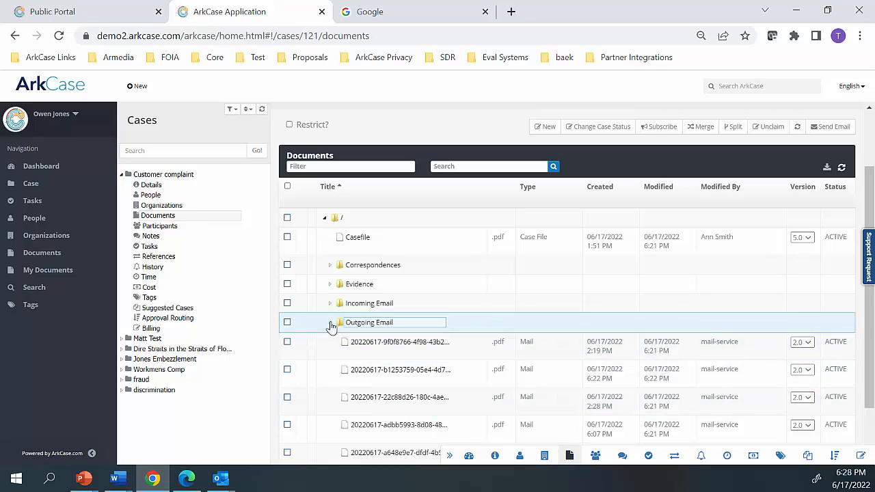
Collapse the Outgoing Email folder and look over the Customer complaint case's document folders
left_click(331, 324)
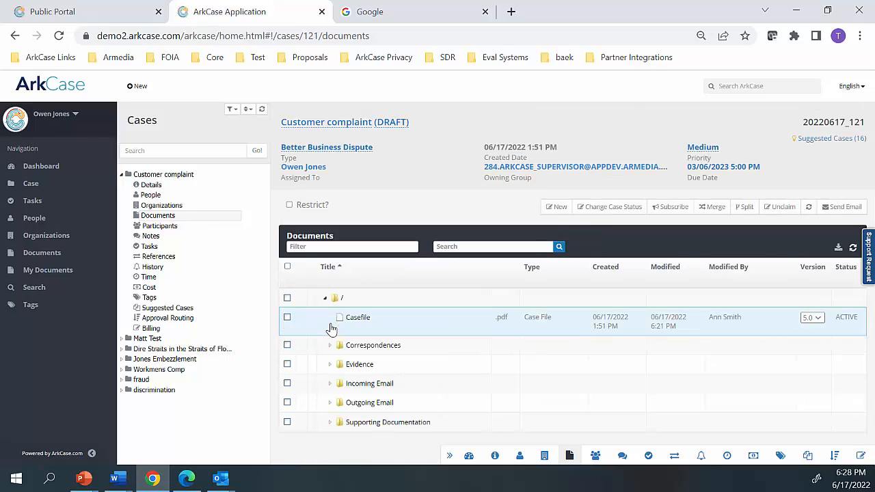
left_click(338, 369)
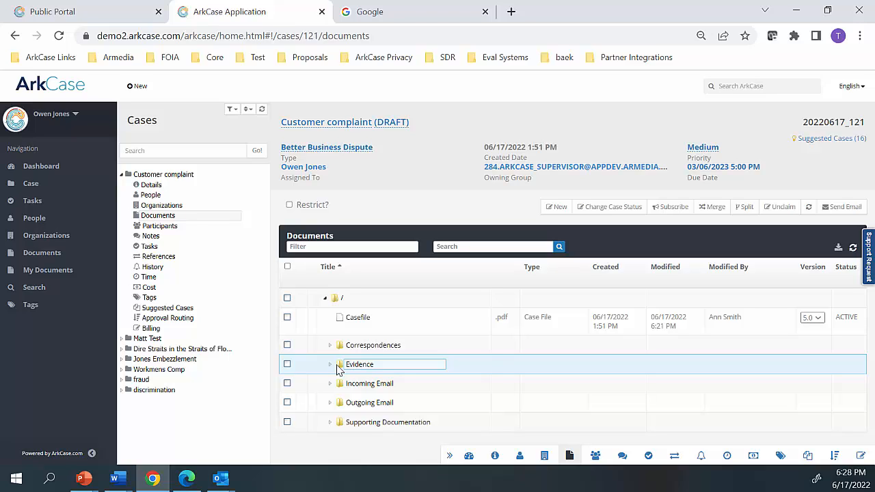
left_click(352, 424)
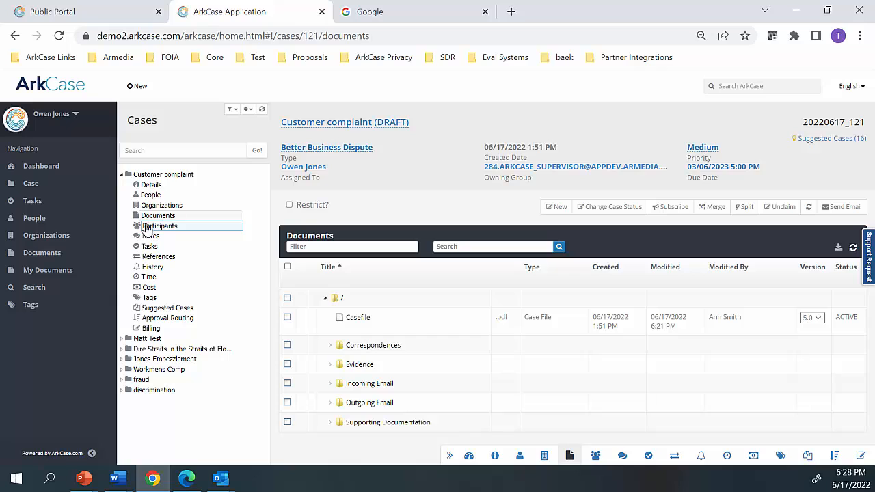
Reassign the Customer complaint case to another user found by first name, with the 284.ARKCASE_ADMINISTRATOR group as the associated group
left_click(151, 175)
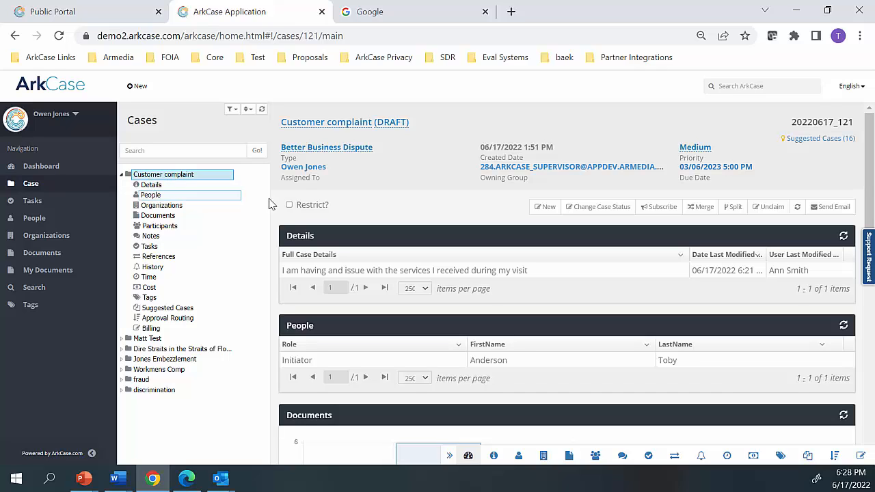
left_click(300, 170)
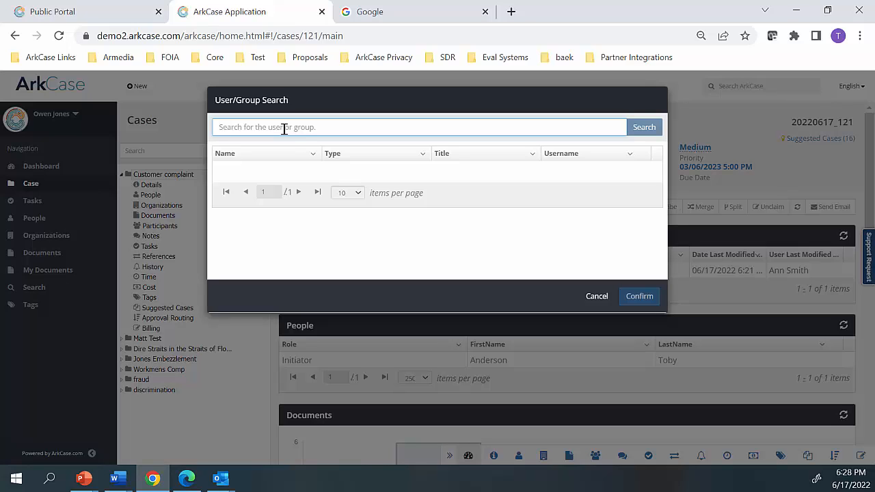
type("Ann")
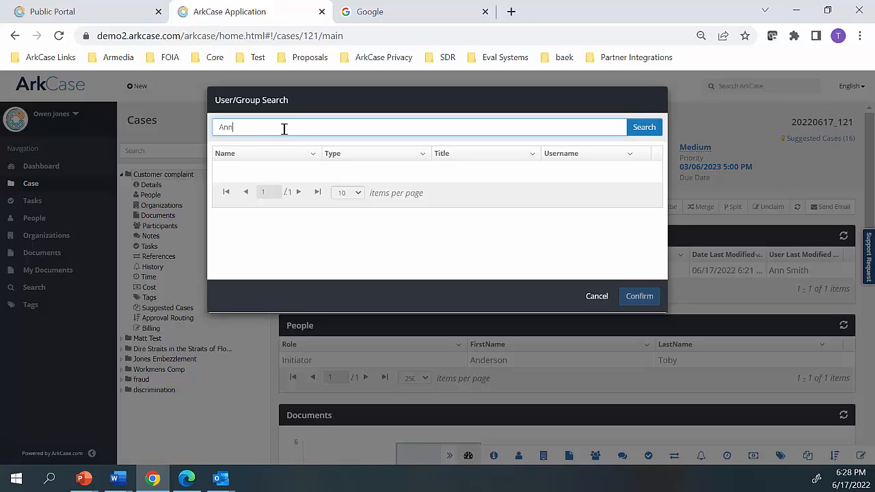
left_click(251, 173)
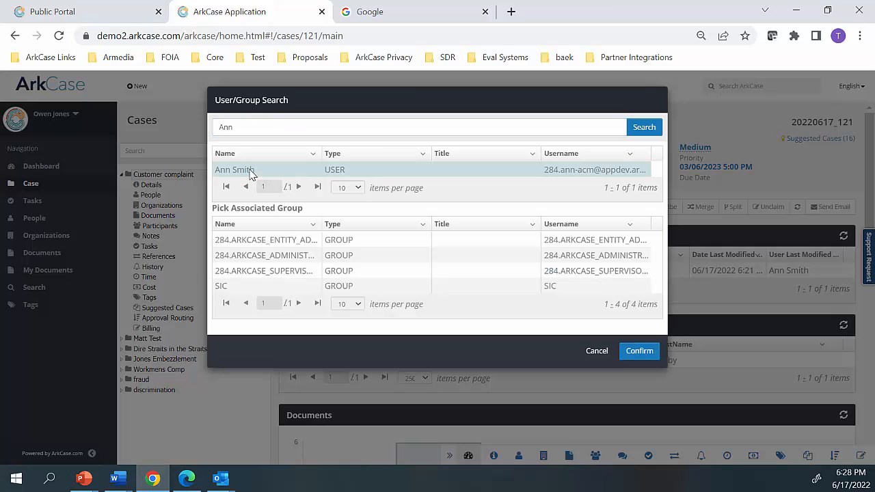
left_click(257, 257)
left_click(639, 351)
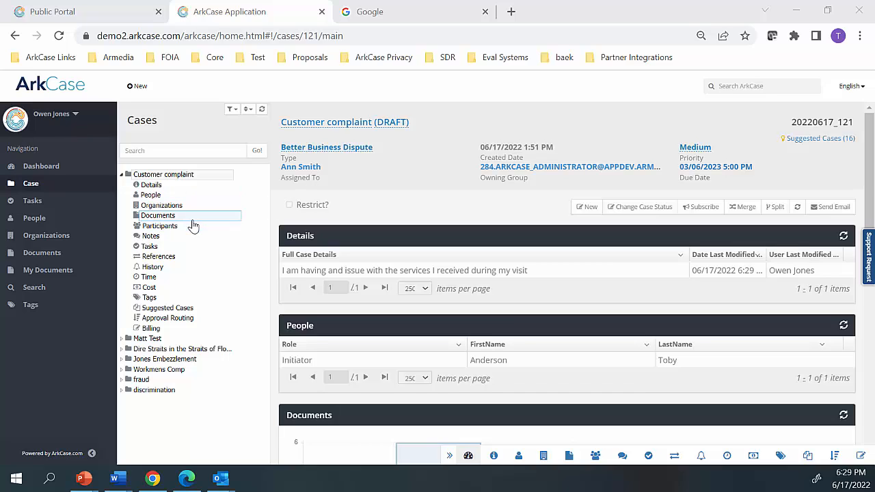
Log out of the current account and log in with the new assignee's username and account password
left_click(72, 114)
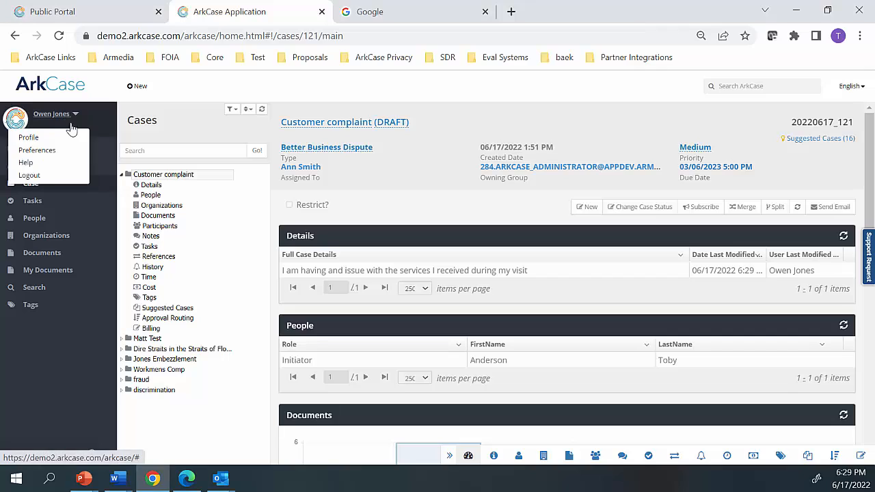
left_click(51, 176)
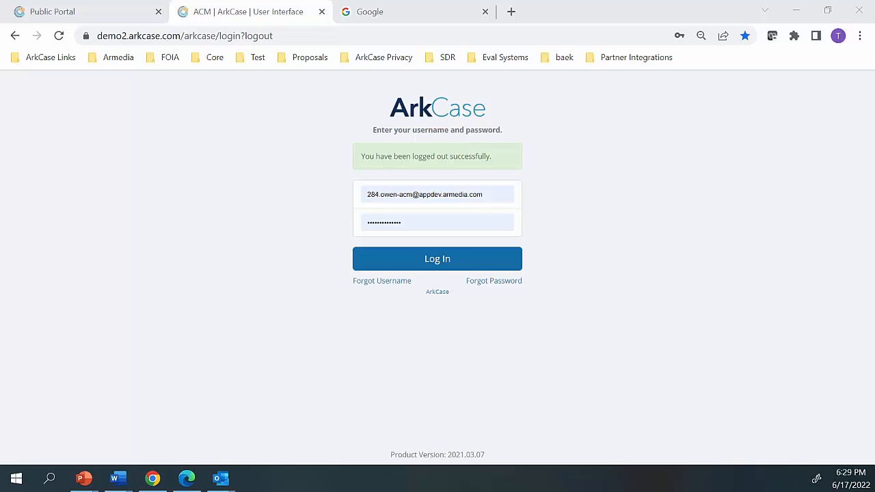
left_click_drag(500, 198, 306, 198)
key("ctrl+v")
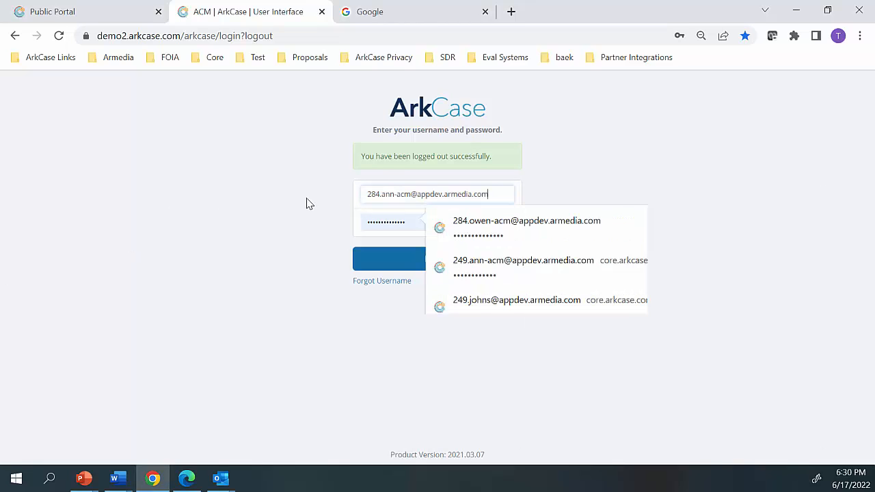
left_click(397, 223)
left_click(401, 261)
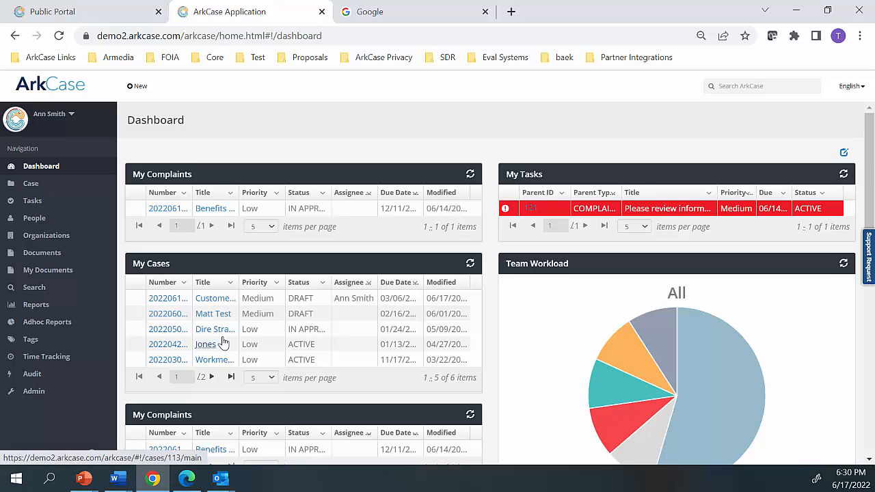
Look over the dashboard widgets and open the Customer complaint case from the My Cases list
scroll(239, 376, "down", 3)
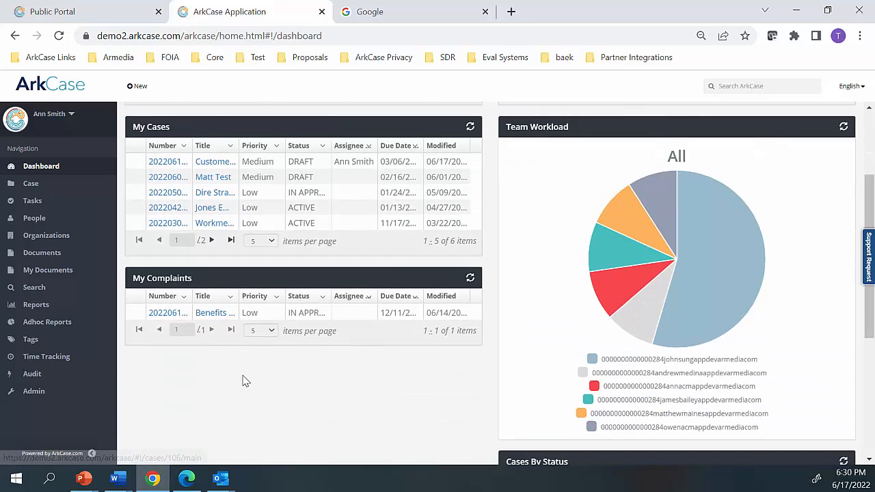
scroll(248, 381, "up", 3)
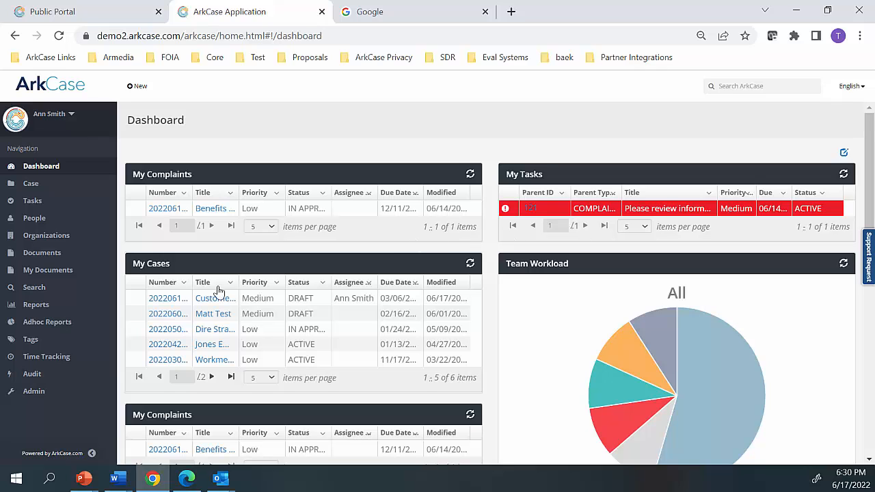
left_click(167, 299)
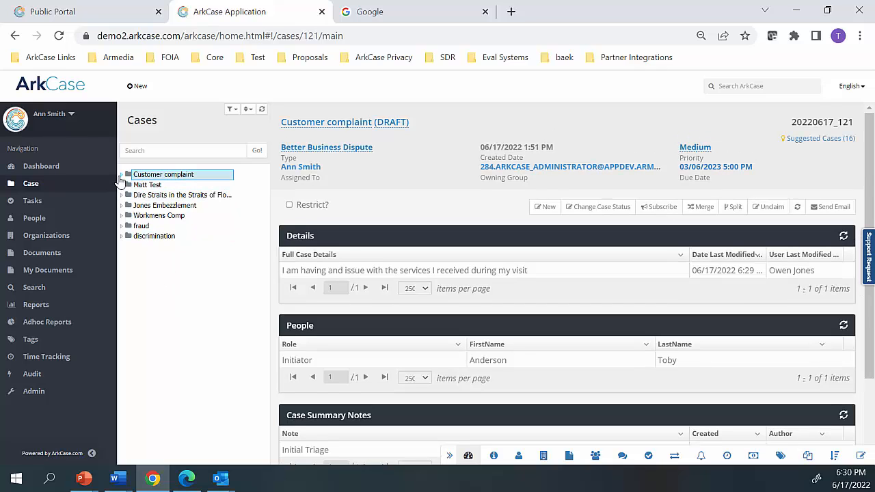
Add the note "Reviewing additional content for resolution" to the Customer complaint case
left_click(121, 175)
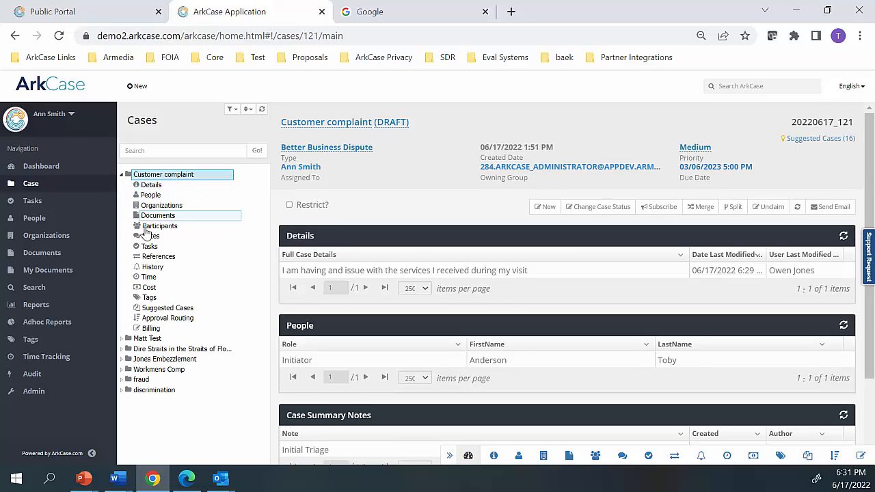
left_click(152, 237)
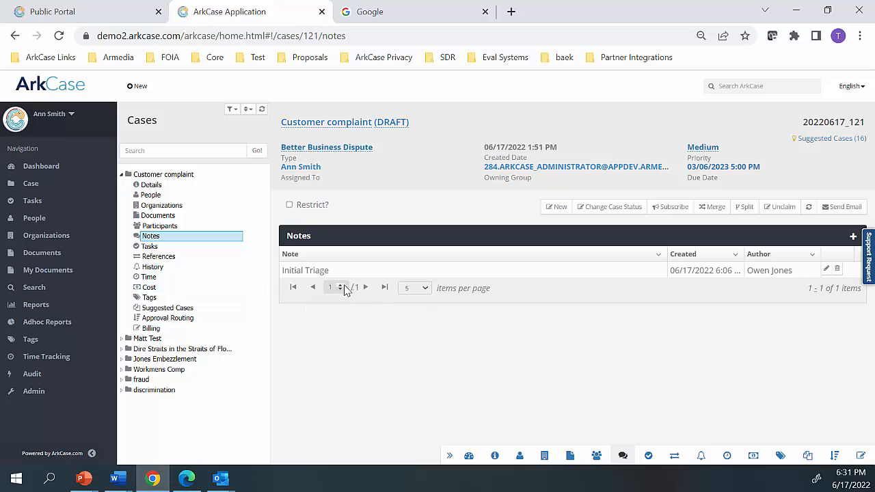
left_click(853, 237)
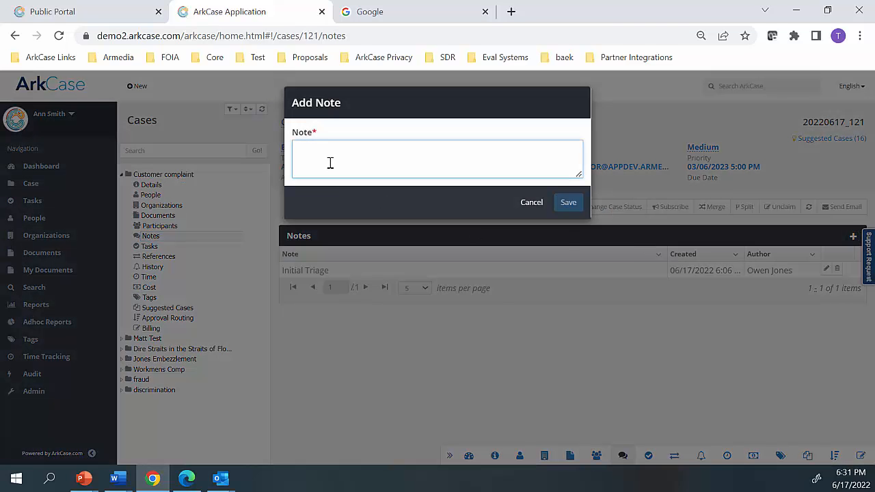
type("Rev")
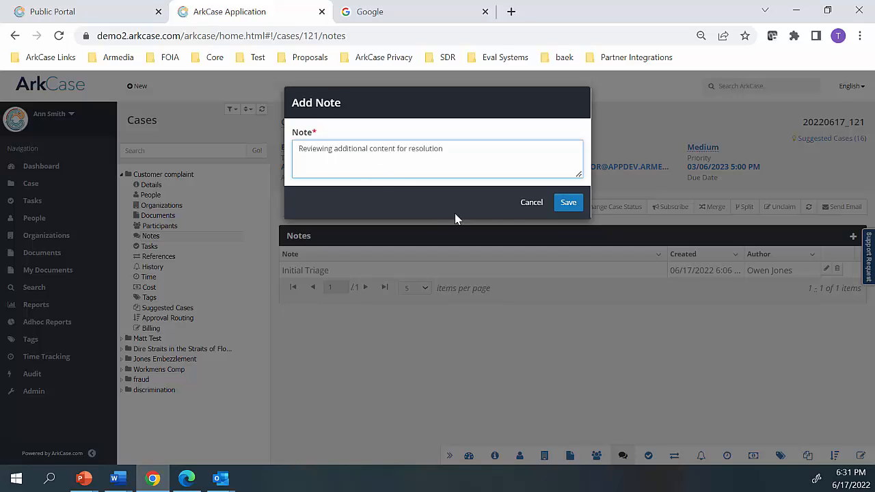
left_click(566, 206)
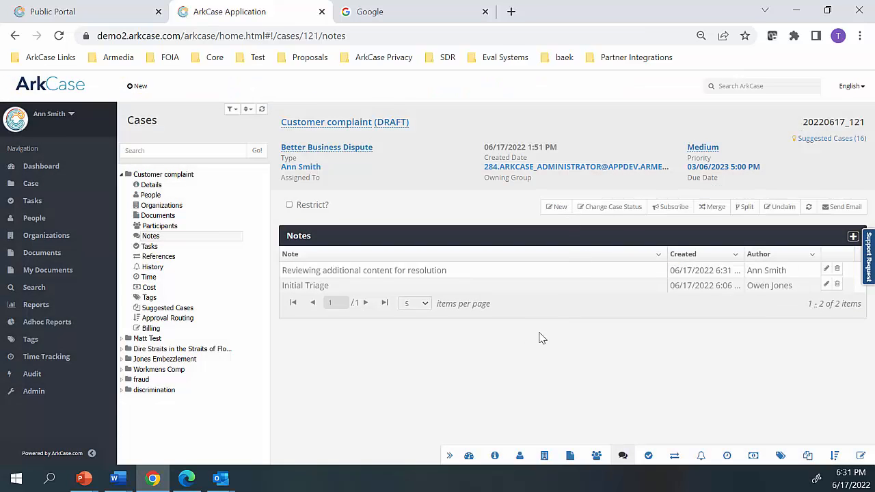
left_click(853, 236)
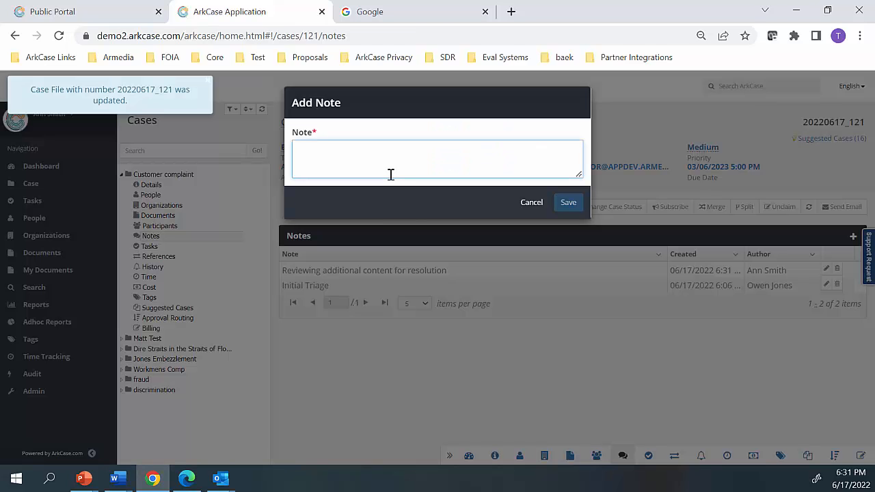
type("@")
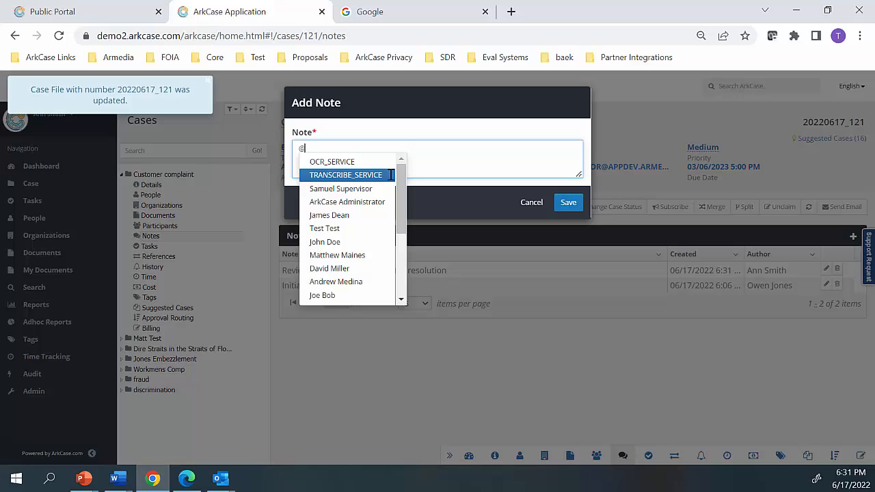
left_click(331, 145)
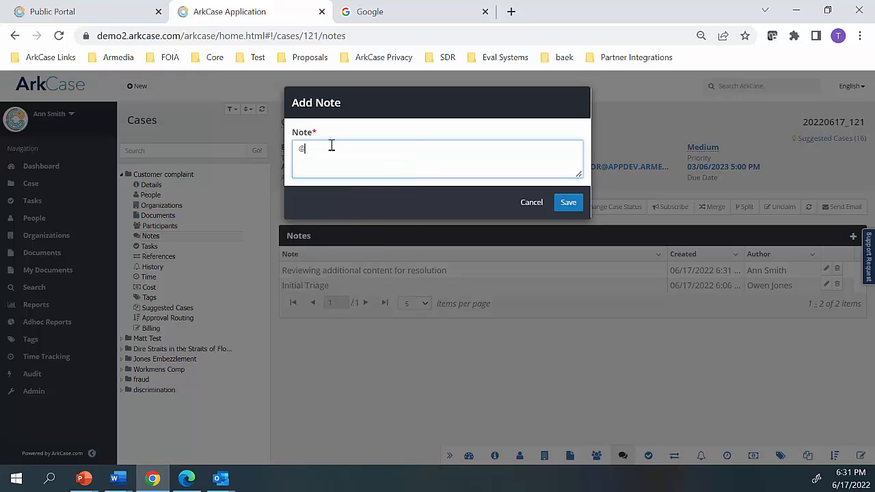
type("ann")
key("BackSpace")
key("BackSpace")
key("BackSpace")
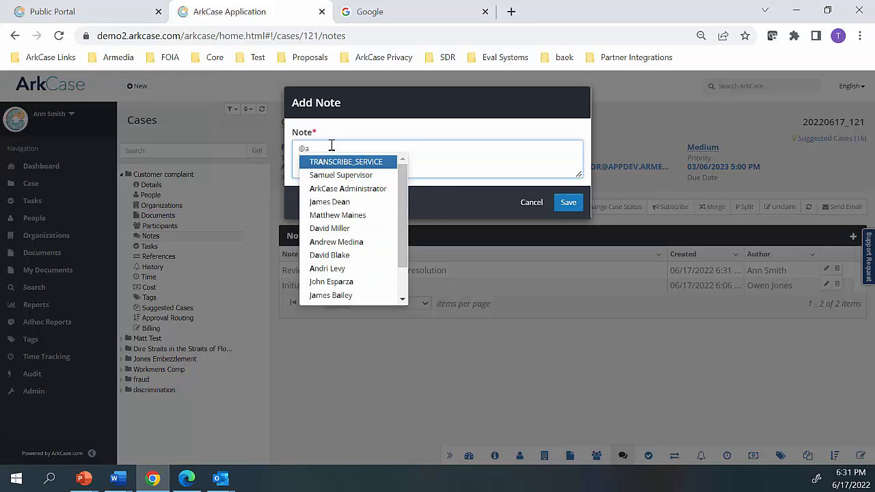
type("ow")
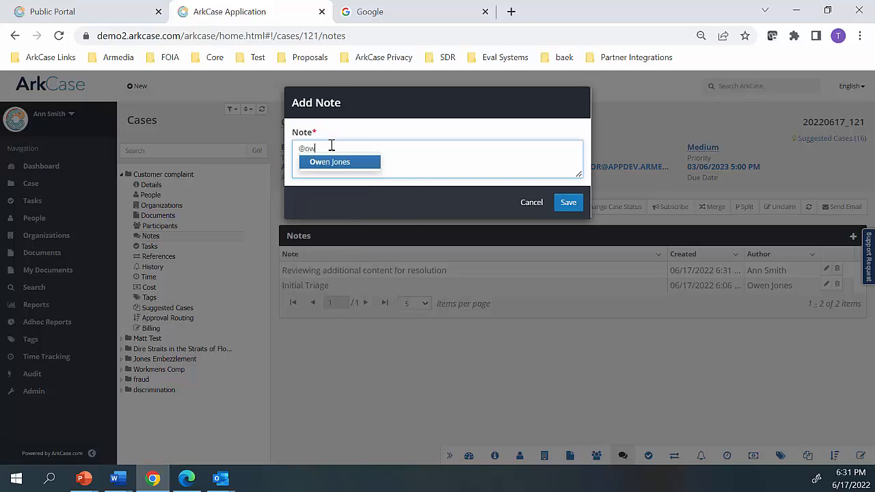
key("Return")
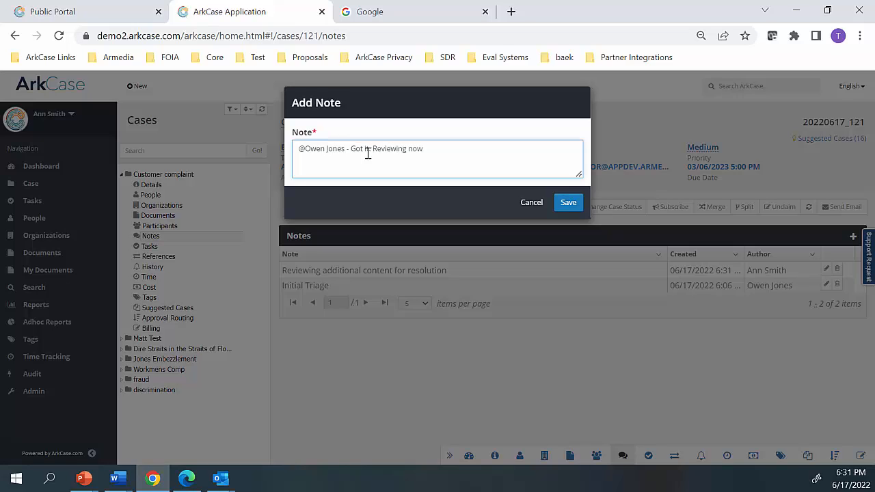
left_click(568, 202)
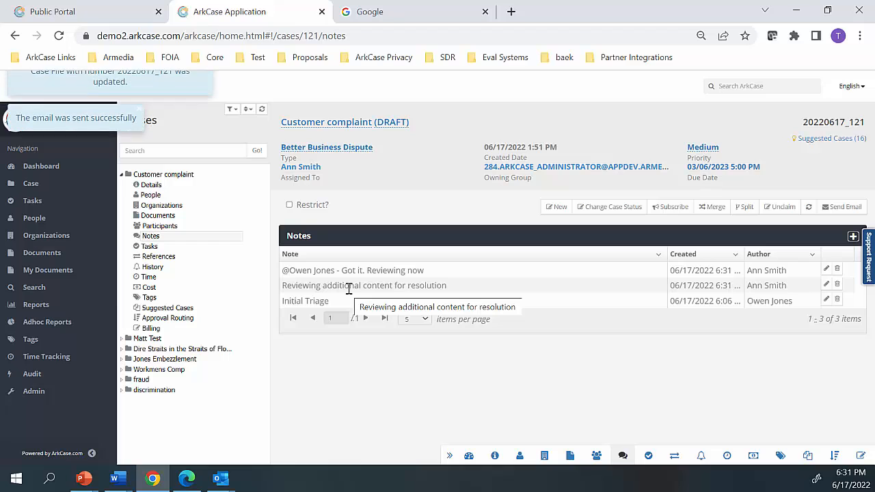
left_click(289, 269)
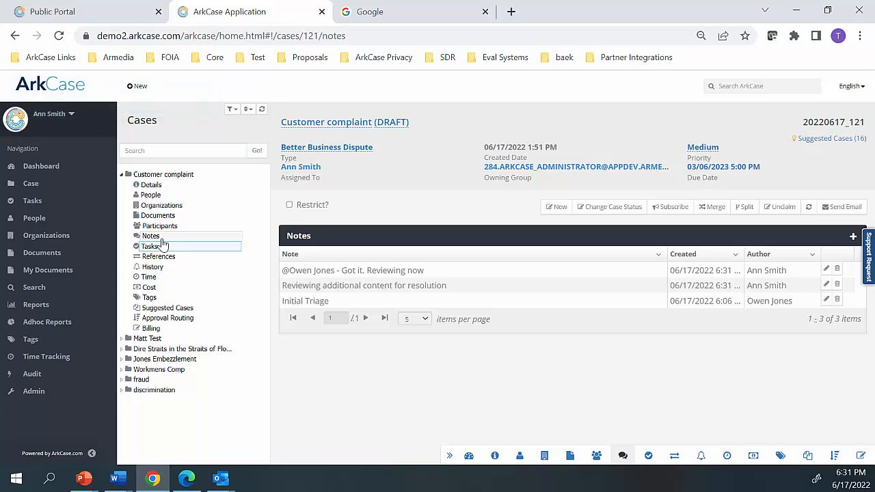
Open ATax Documents from the case's Supporting Documentation folder in the document viewer
left_click(158, 216)
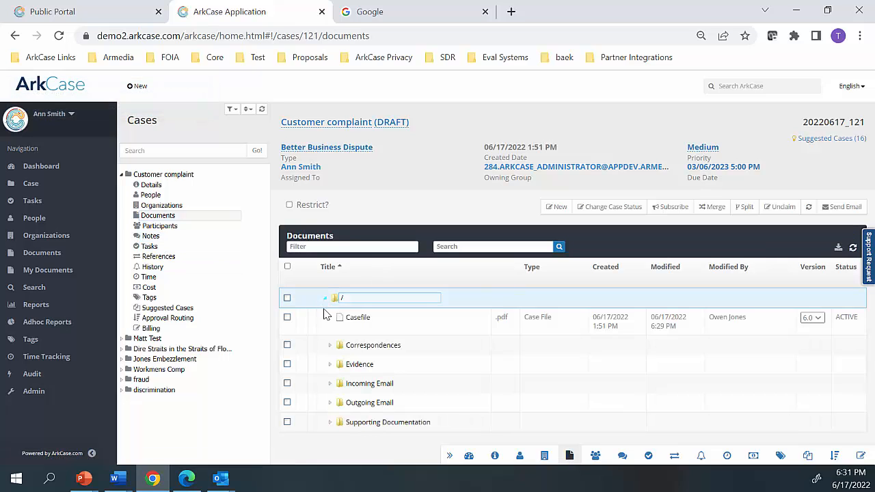
left_click(329, 423)
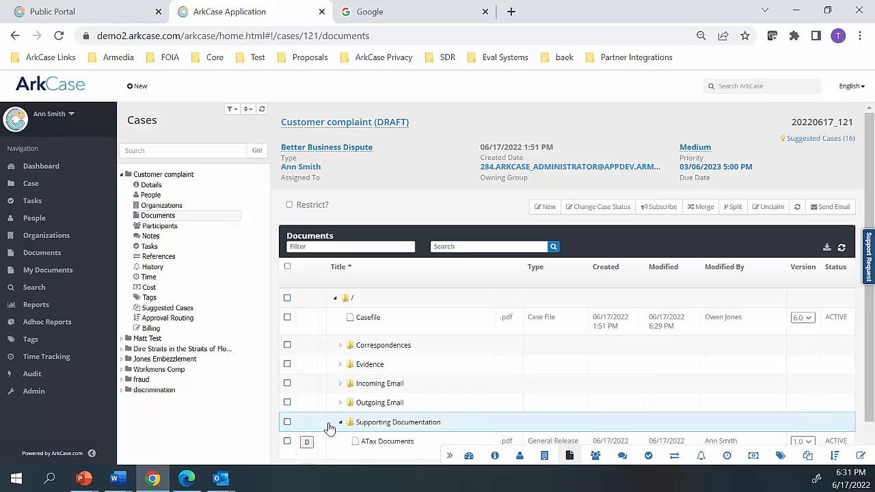
scroll(349, 373, "down", 1)
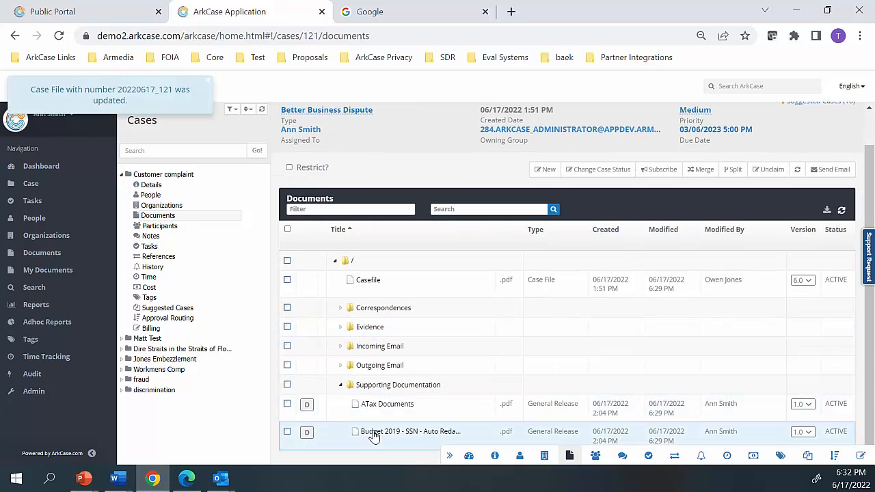
double_click(380, 408)
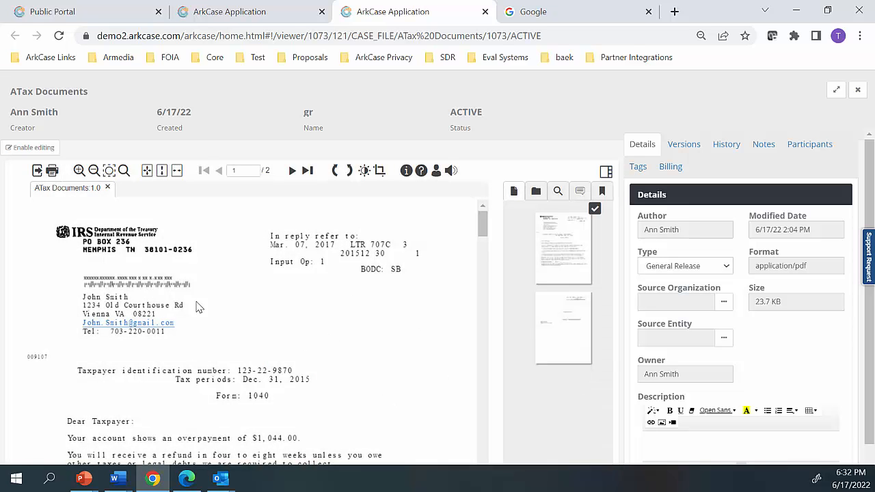
Look through both pages of ATax Documents in the viewer, returning to the first page's letter text
scroll(208, 334, "down", 1)
scroll(209, 334, "up", 1)
left_click(564, 306)
left_click(561, 260)
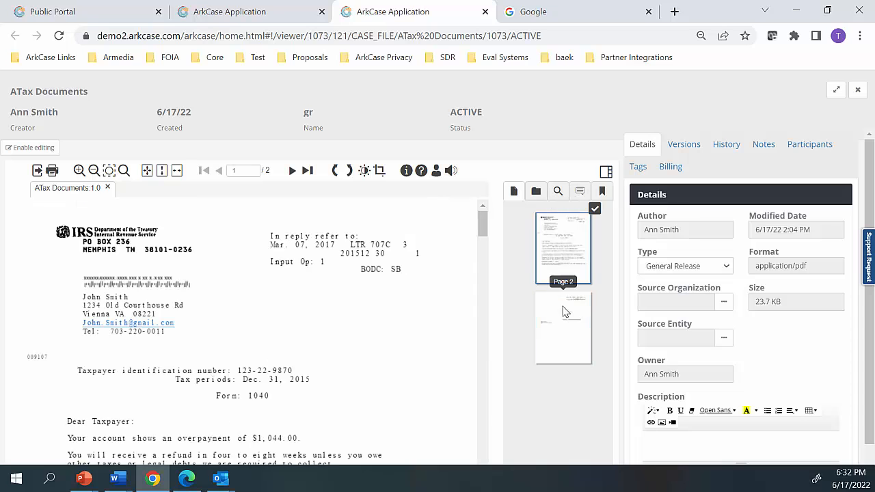
left_click(563, 304)
left_click(561, 275)
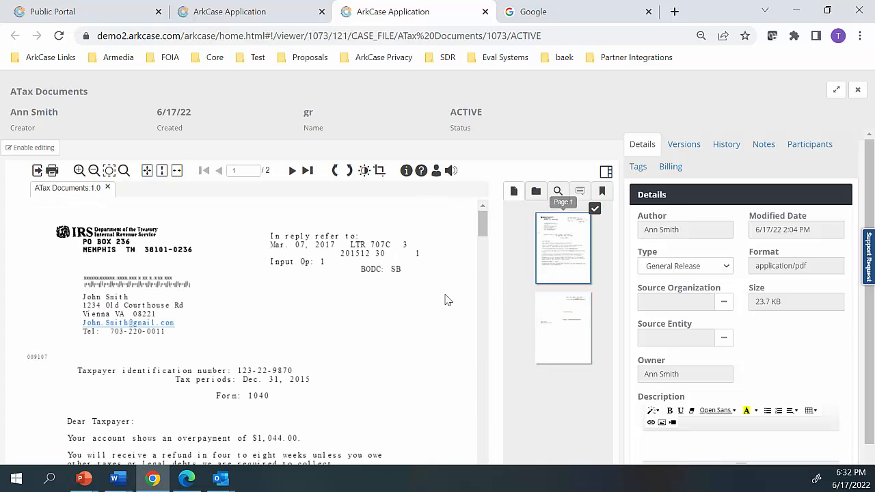
scroll(418, 306, "down", 1)
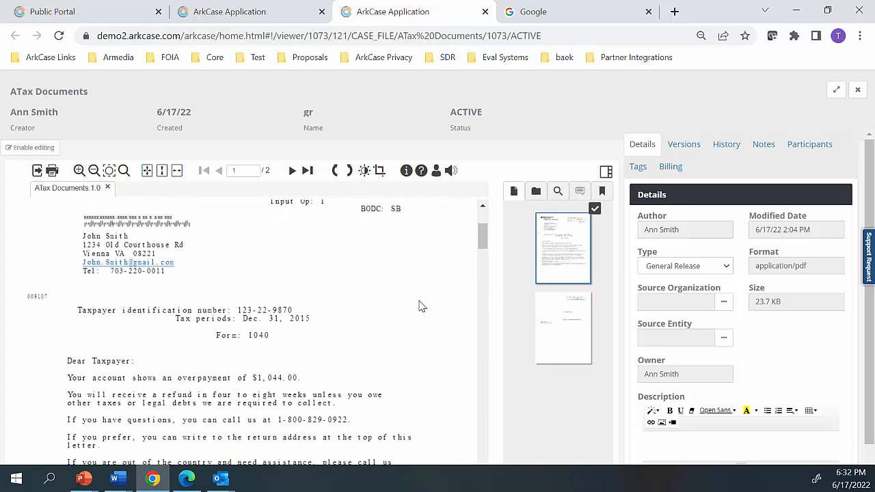
Check the version list of ATax Documents and enable editing of the document
left_click(685, 146)
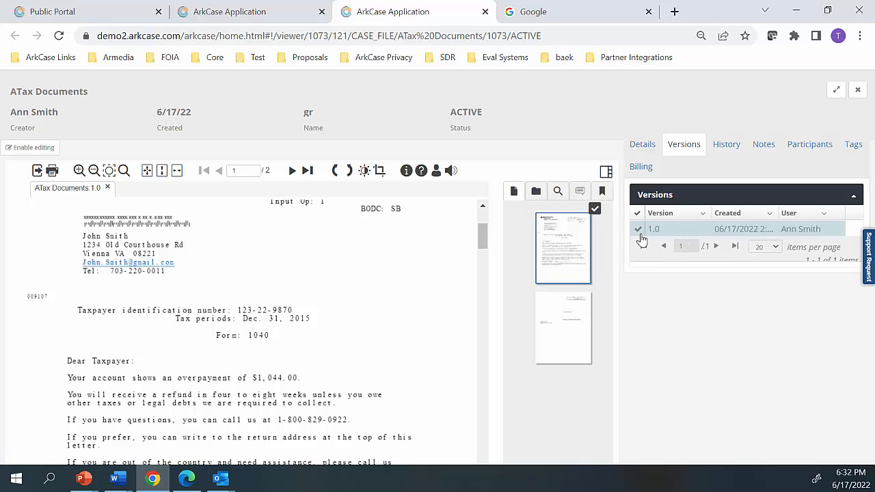
left_click(644, 147)
left_click(28, 148)
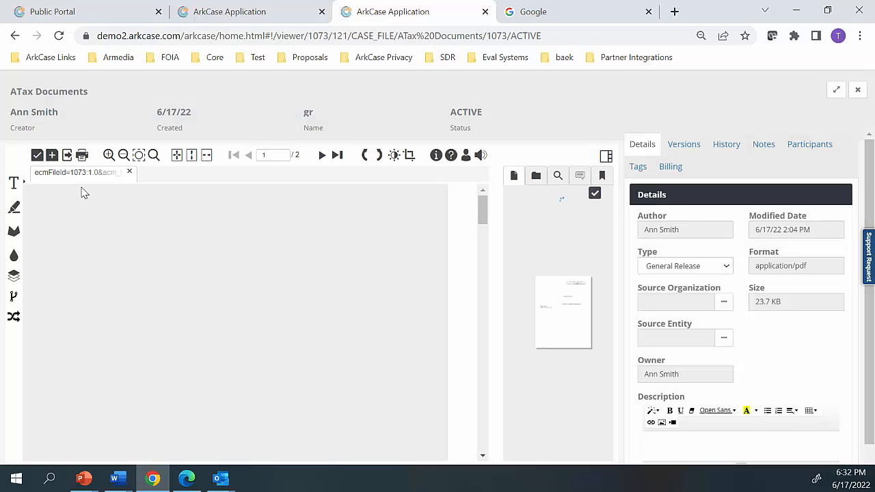
Add a text annotation reading "Review" with green fill 008000 in the blank area beside the letter's address block
left_click(15, 183)
left_click(44, 183)
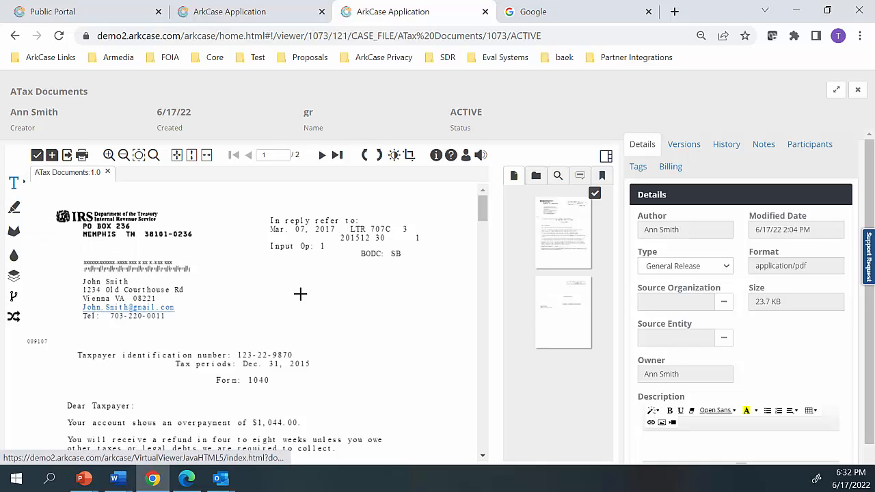
mouse_move(300, 294)
left_mouse_down()
mouse_move(326, 287)
mouse_move(405, 306)
left_mouse_up()
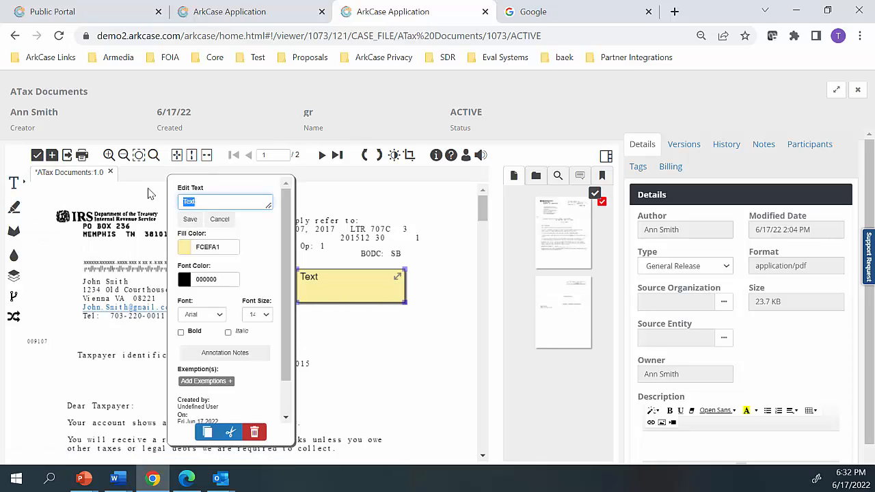
type("Review")
left_click(196, 241)
left_click(240, 266)
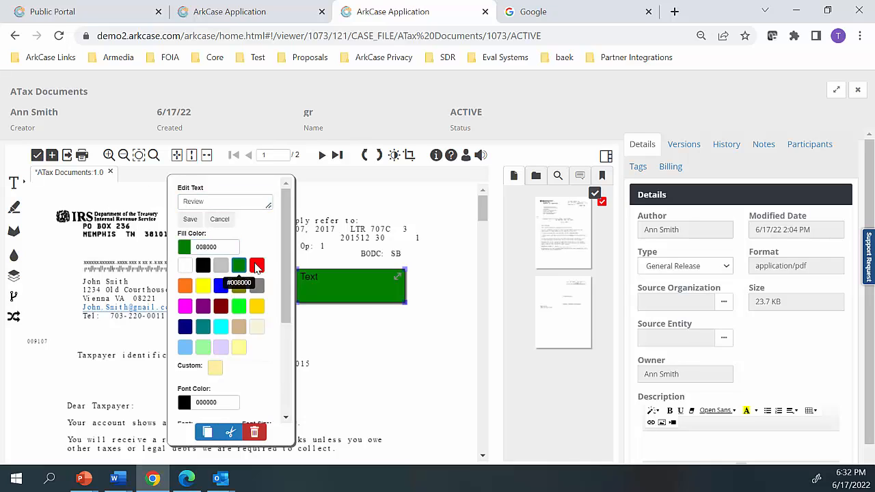
left_click(432, 317)
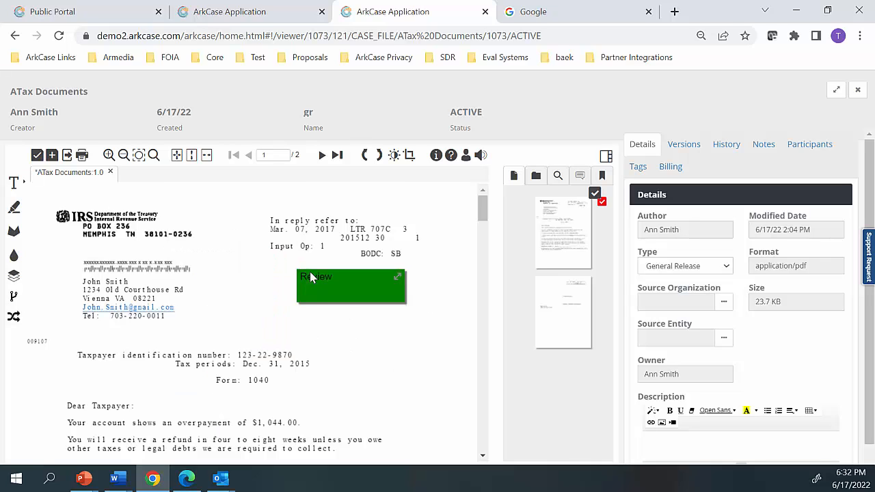
Draw a redaction area over the paragraph beginning "You will receive a refund in four to eight weeks"
left_click(14, 207)
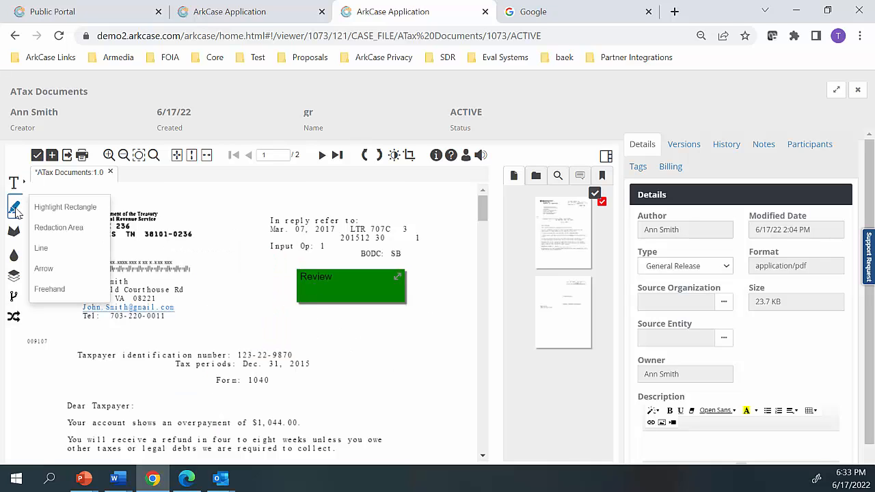
left_click(51, 234)
scroll(53, 350, "down", 3)
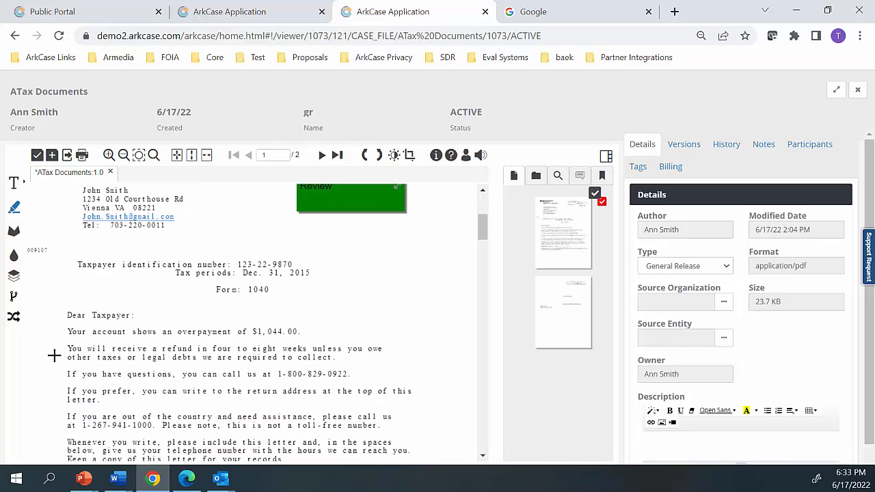
left_click_drag(61, 345, 393, 363)
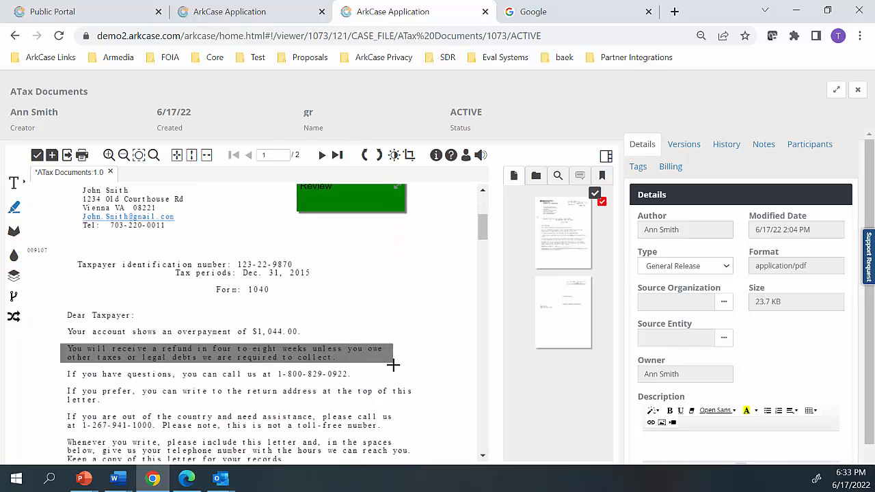
Search ATax Documents for telephone numbers using the predefined Telephone Numbers pattern
left_click(558, 176)
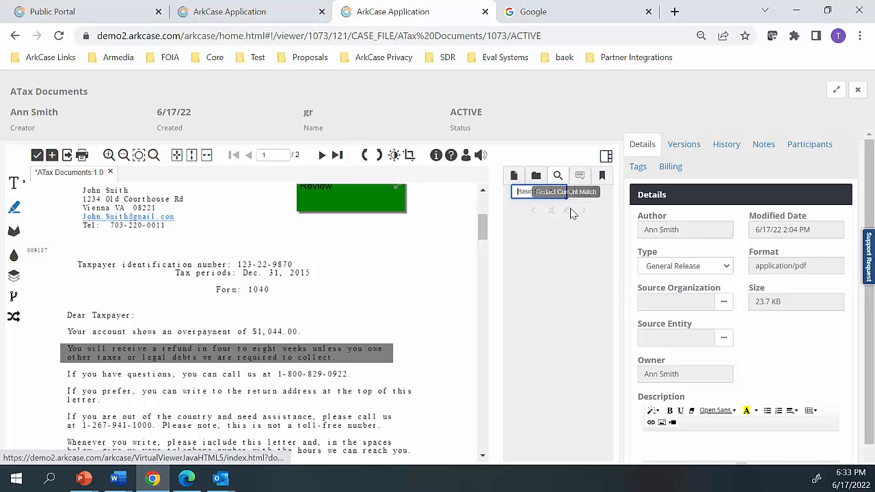
left_click(570, 195)
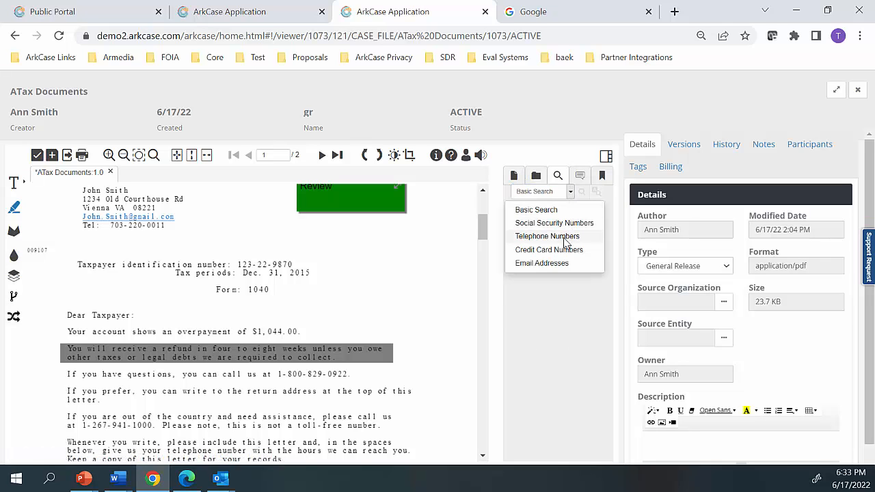
left_click(565, 235)
left_click(581, 191)
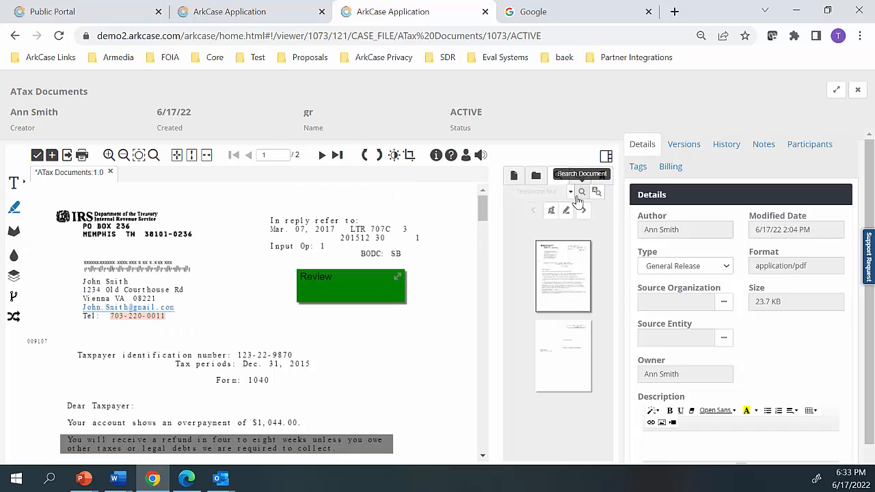
scroll(423, 279, "down", 2)
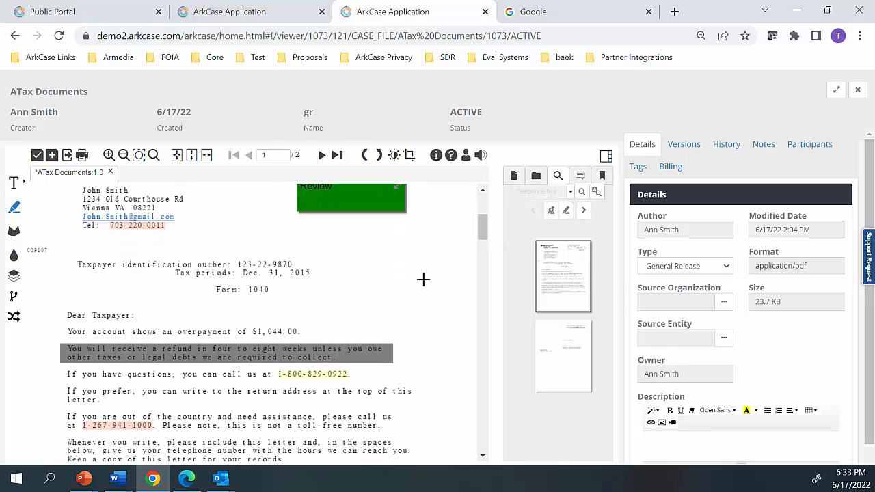
Redact all matched telephone numbers, authorizing exemption tag X2 for the redactions
left_click(550, 212)
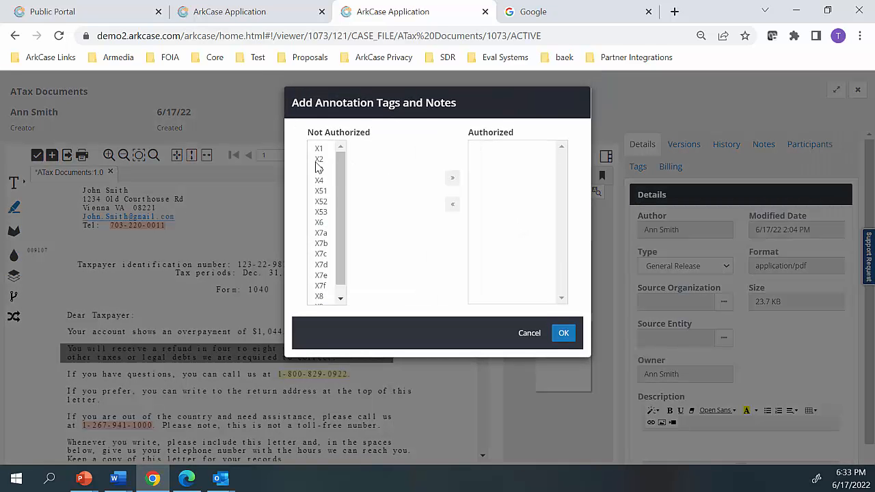
left_click(318, 160)
left_click(453, 179)
left_click(563, 333)
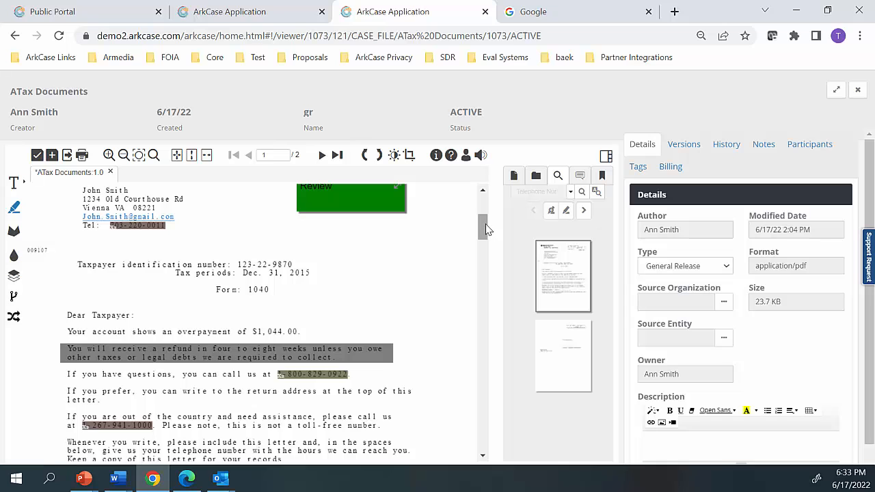
Save the annotated and redacted document as a new version, accept its reload and review the redacted letter
left_click_drag(485, 227, 438, 198)
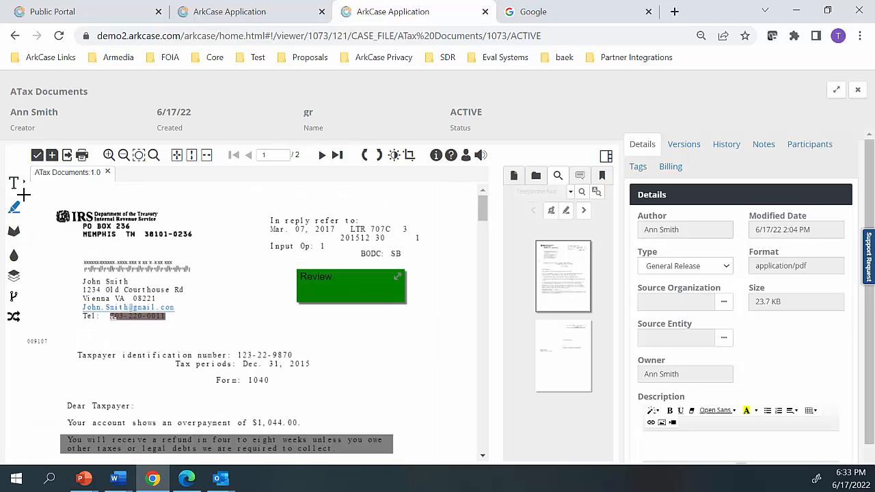
left_click(37, 155)
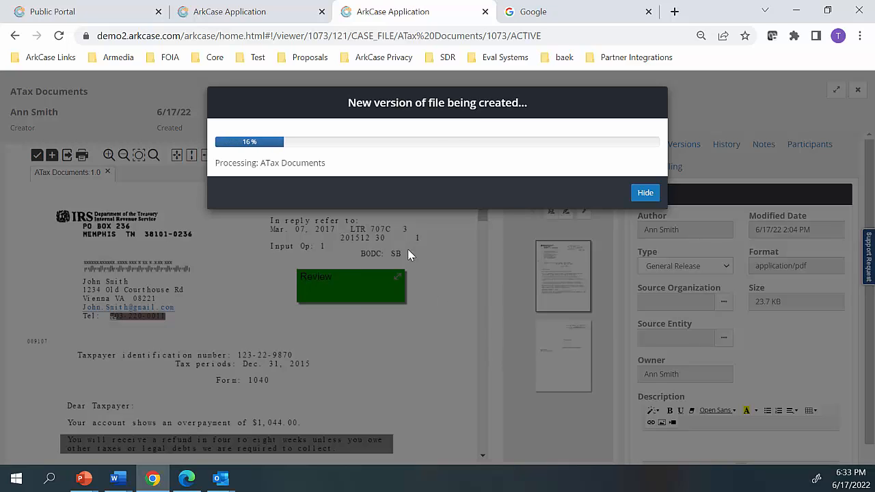
left_click(590, 194)
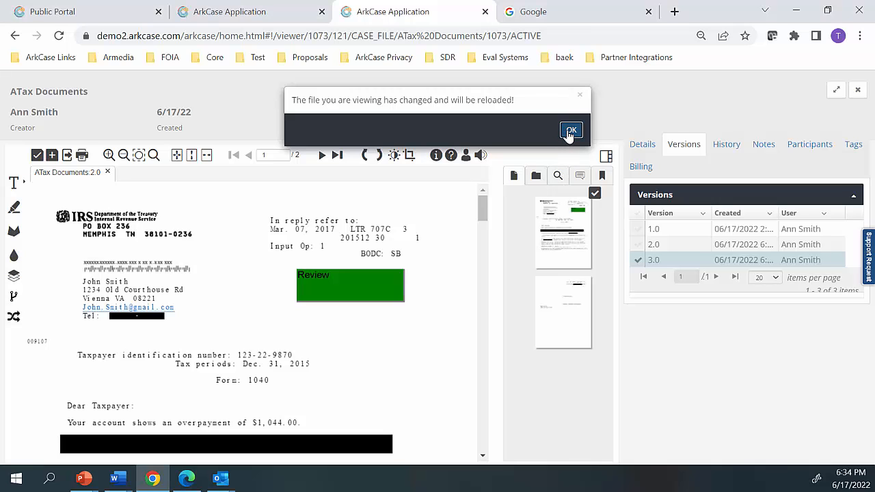
left_click(569, 131)
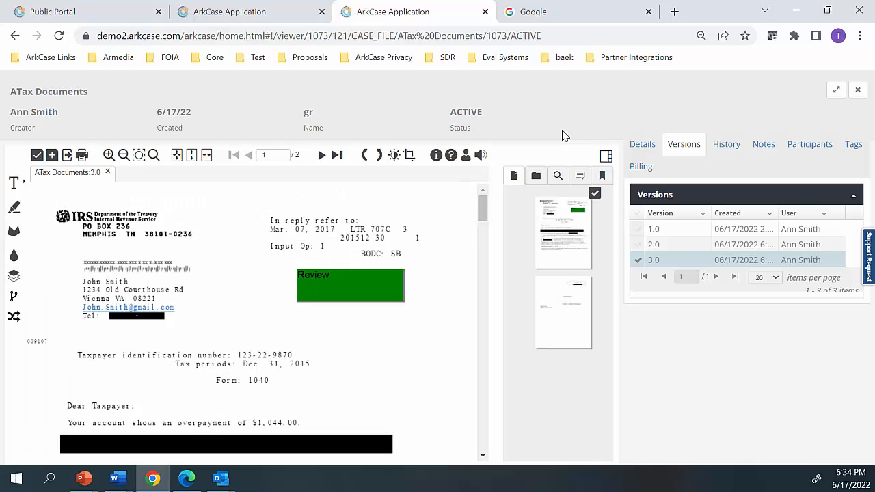
scroll(367, 240, "down", 3)
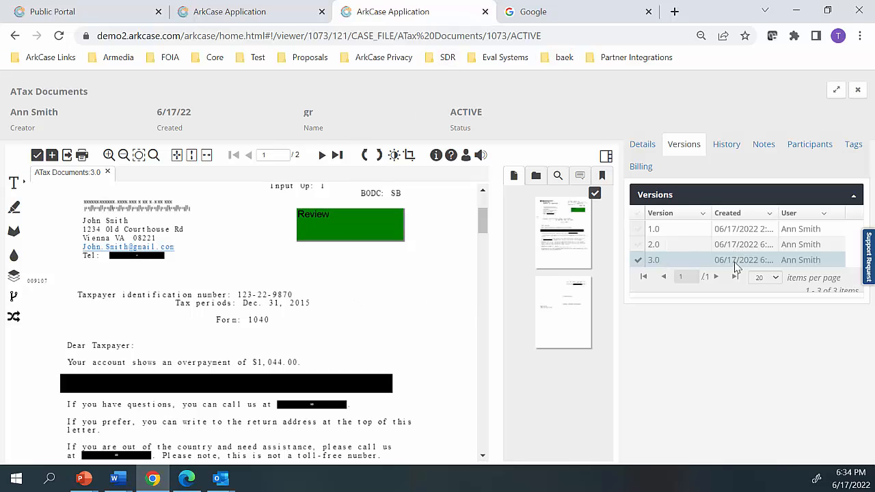
Close the document viewer and start a new task for ATax Documents from the case's Supporting Documentation folder
left_click(485, 12)
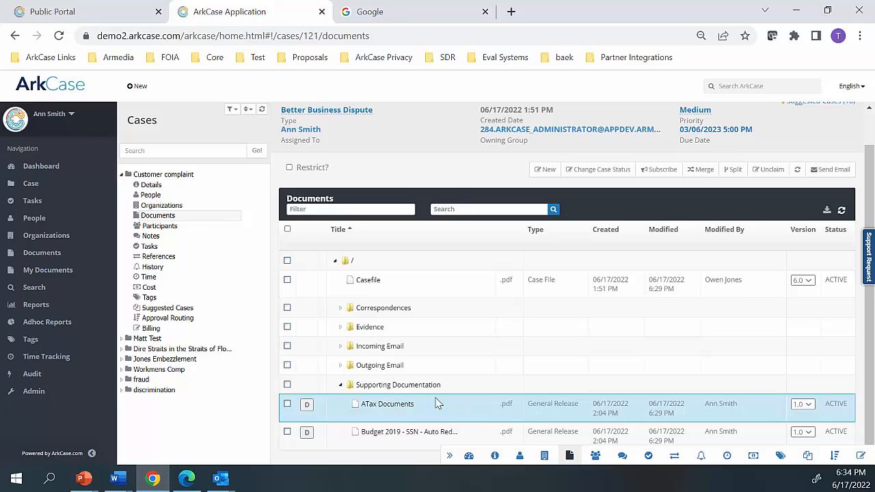
right_click(287, 406)
key("Escape")
left_click(287, 404)
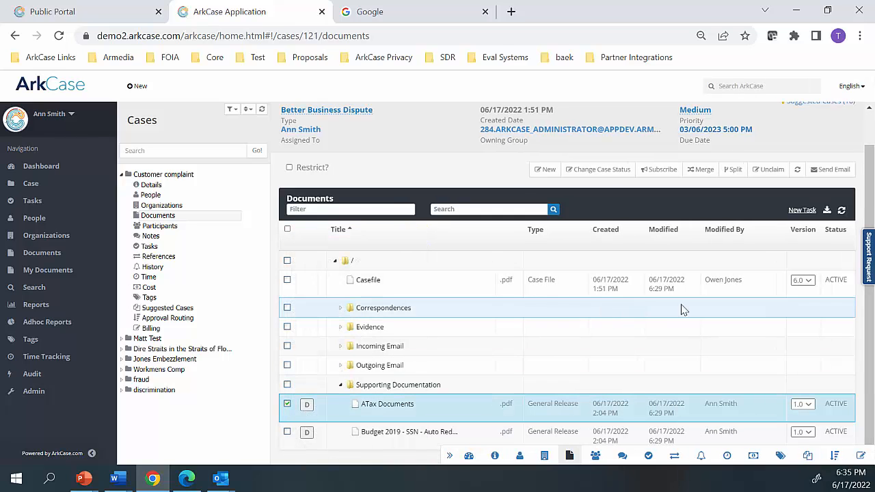
left_click(802, 210)
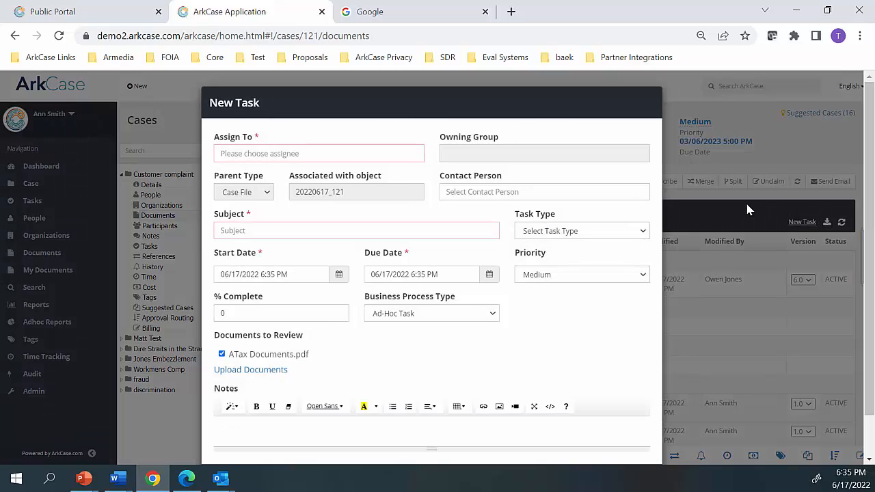
Assign the new task to the reviewer found by surname, with the ARKCASE_ADMINISTRATOR group as owning group
left_click(294, 156)
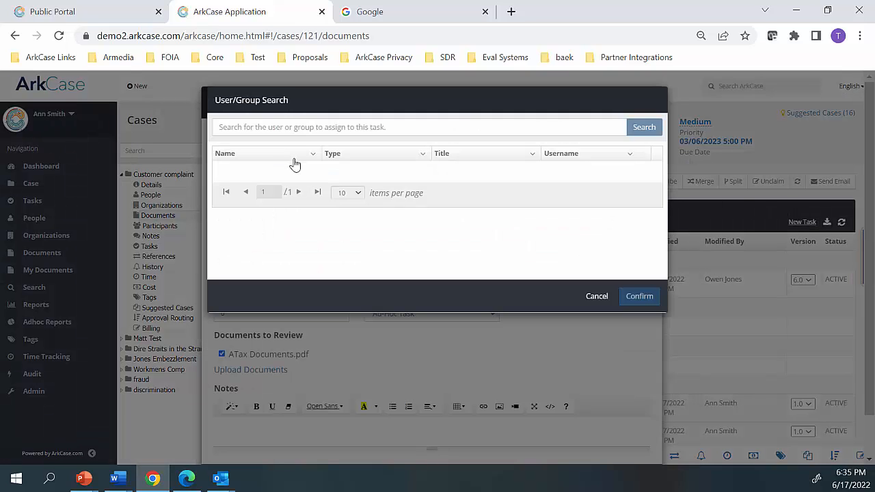
left_click(290, 130)
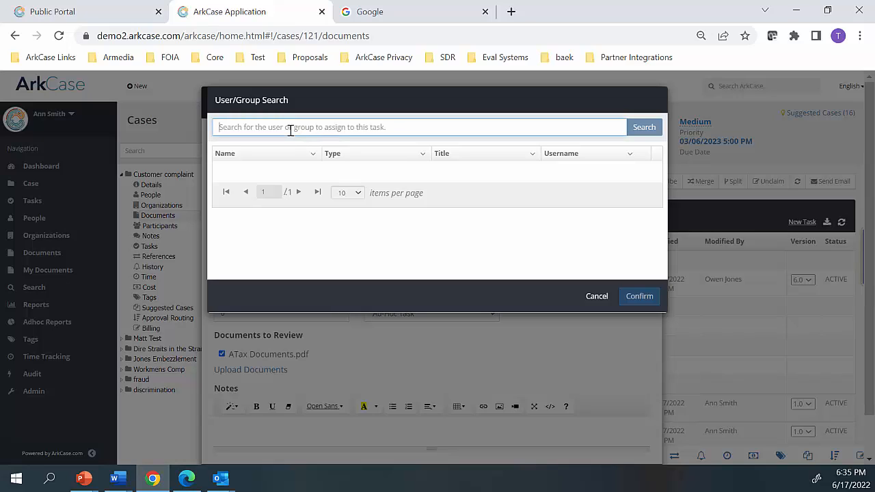
type("John")
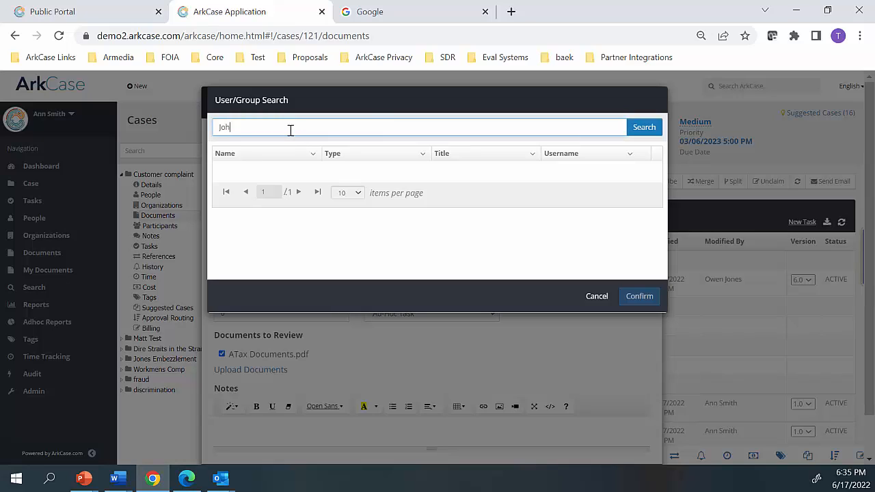
key("BackSpace")
key("BackSpace")
key("BackSpace")
key("BackSpace")
type("sung")
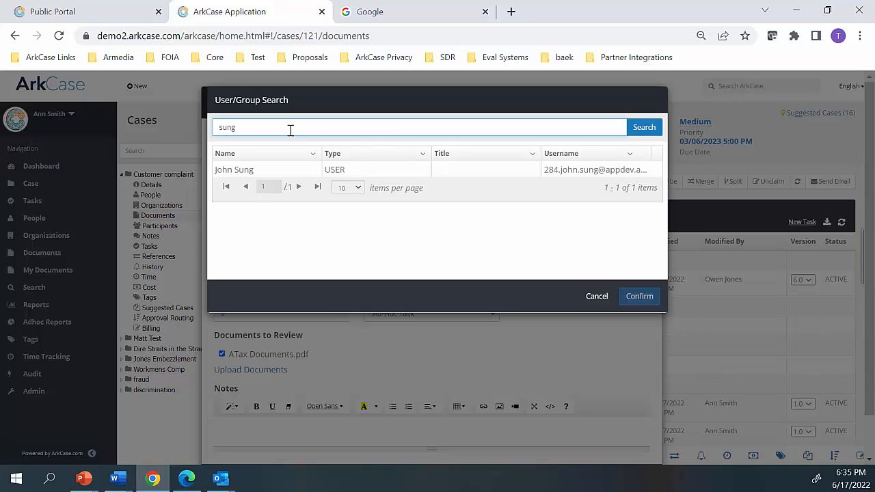
left_click(246, 171)
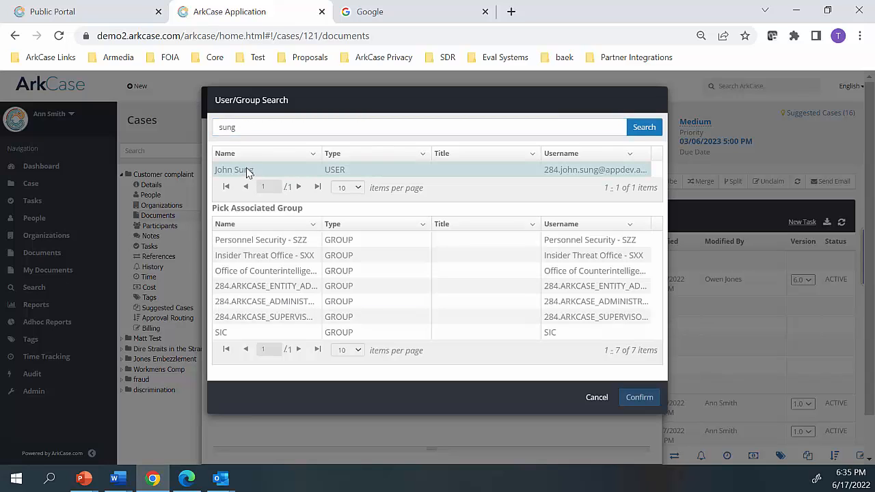
left_click(255, 303)
left_click(639, 397)
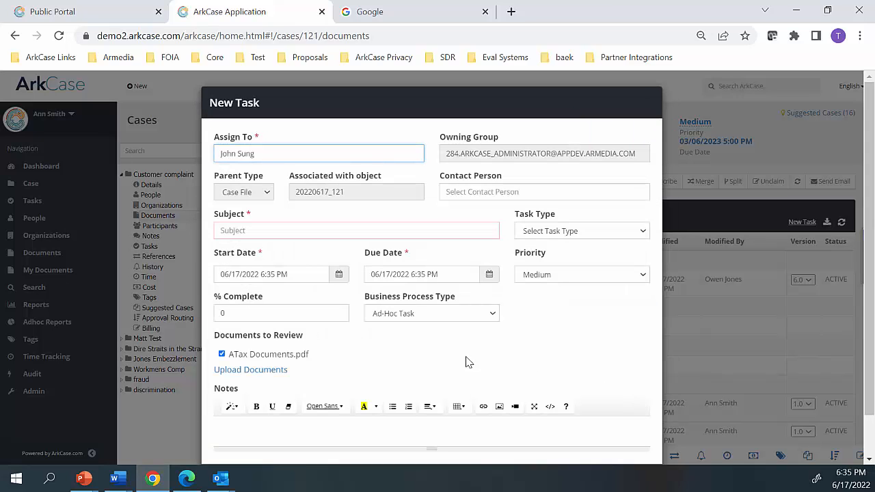
Enter "Can you please review and give feedback" as the task's subject
left_click(250, 230)
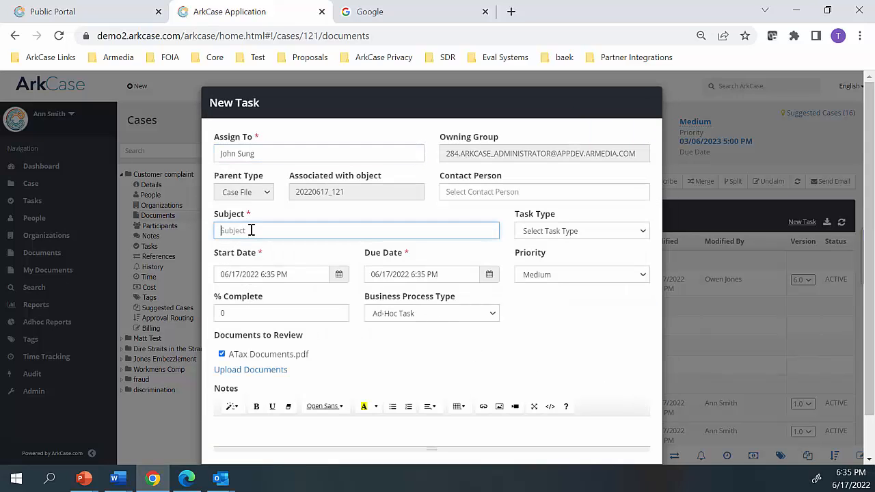
type("Can you please review and give feedback")
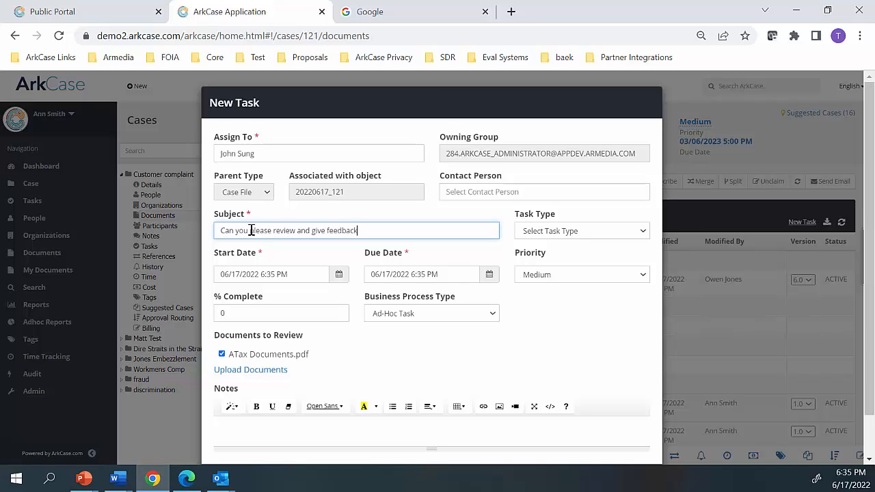
Set the new task's due date to 06/30/2022 1:00 AM
left_click(409, 275)
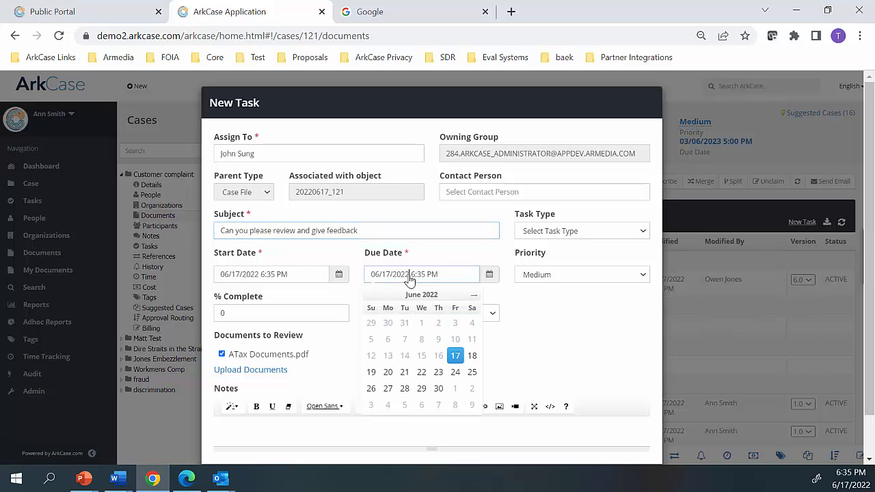
left_click(438, 394)
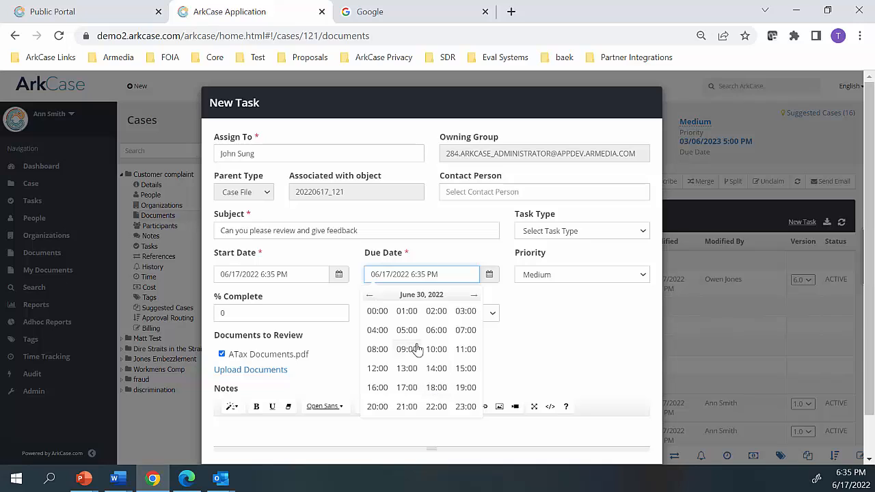
left_click(408, 313)
left_click(377, 307)
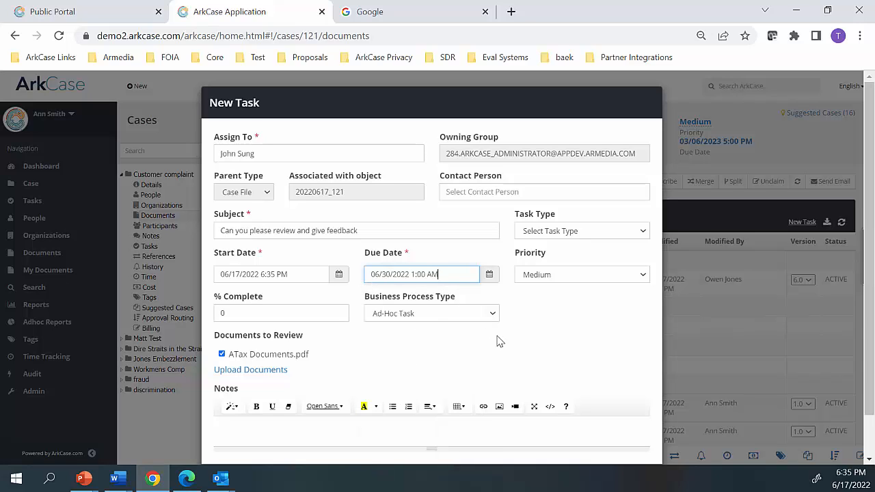
Set the task's business process type to ACM Document Workflow and save the task
left_click(470, 318)
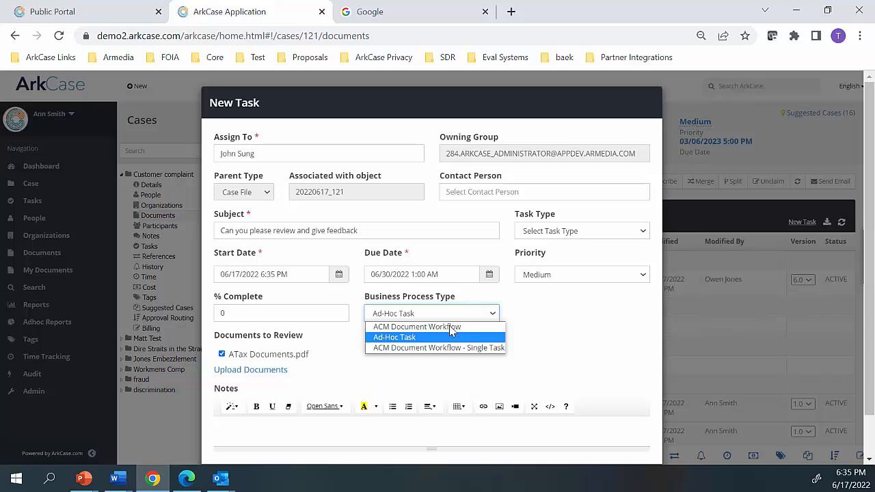
left_click(451, 327)
scroll(445, 331, "down", 1)
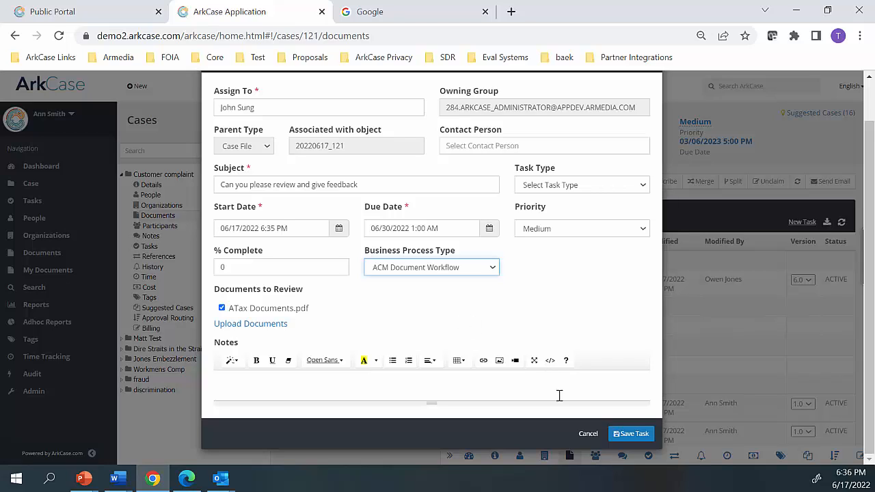
left_click(617, 435)
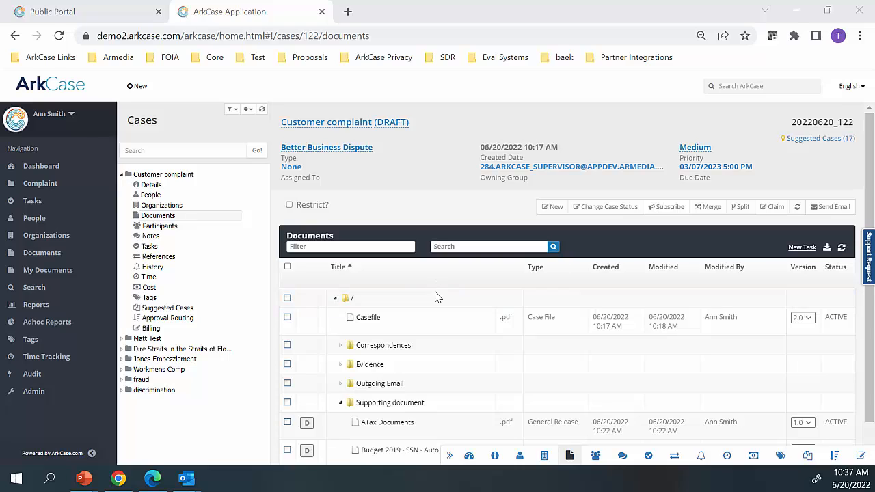
Create a Customer Complaint Response correspondence in the case's Correspondences folder
right_click(360, 351)
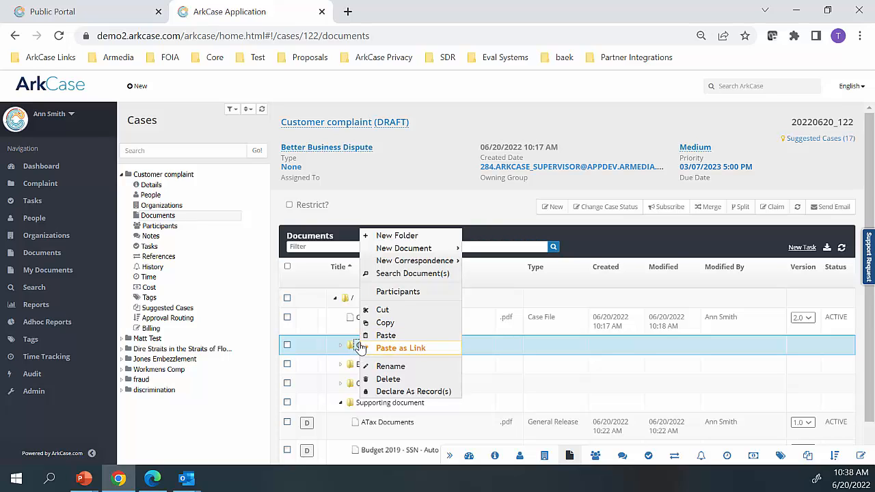
mouse_move(381, 265)
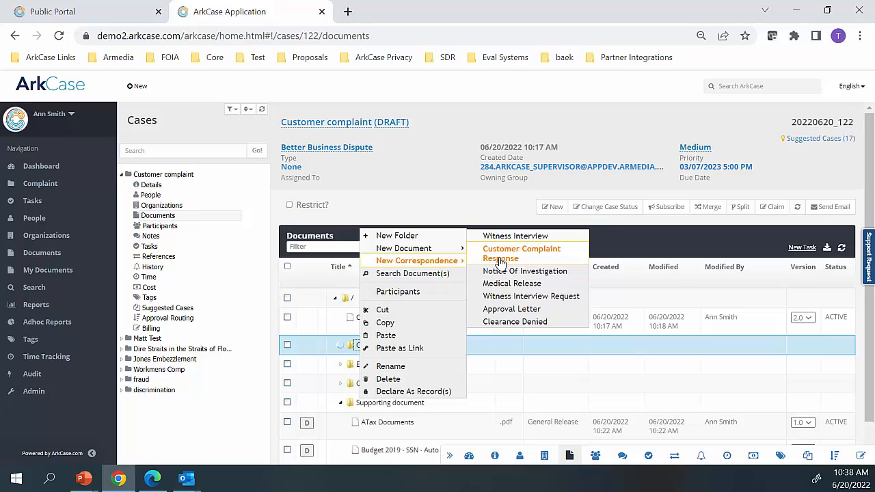
left_click(499, 261)
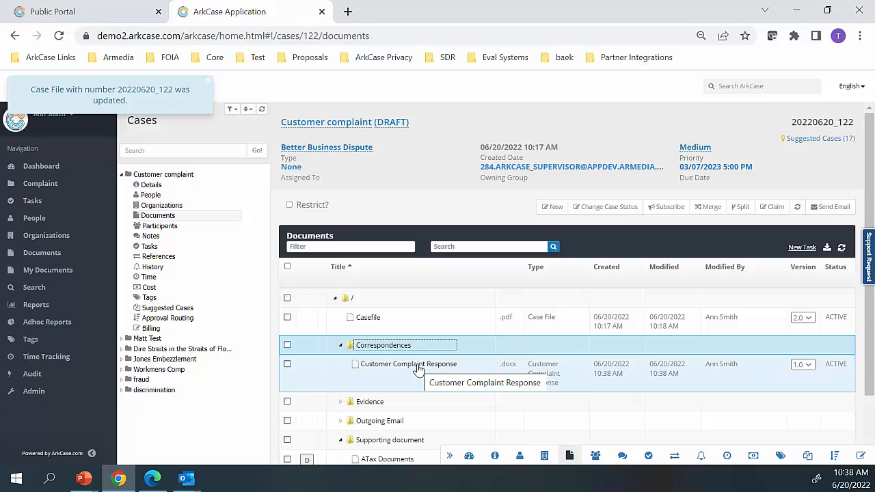
Open the Customer Complaint Response document for editing in Word, allowing the document opener to launch
right_click(416, 368)
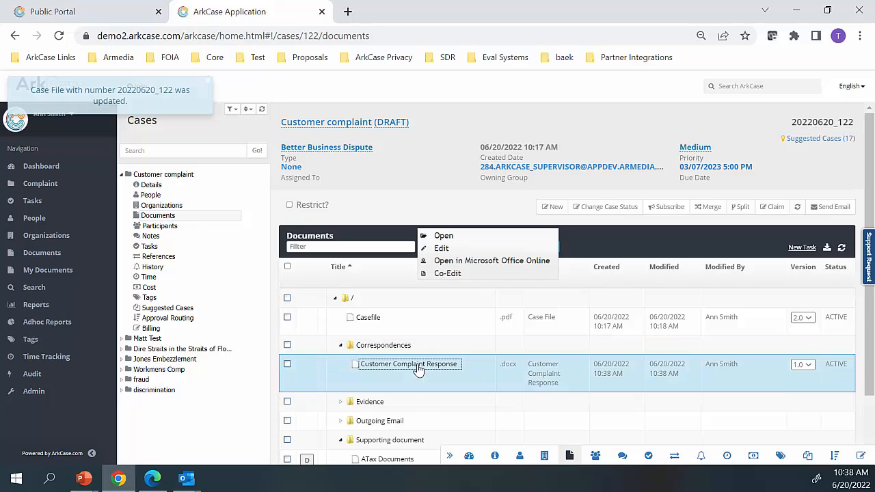
left_click(441, 248)
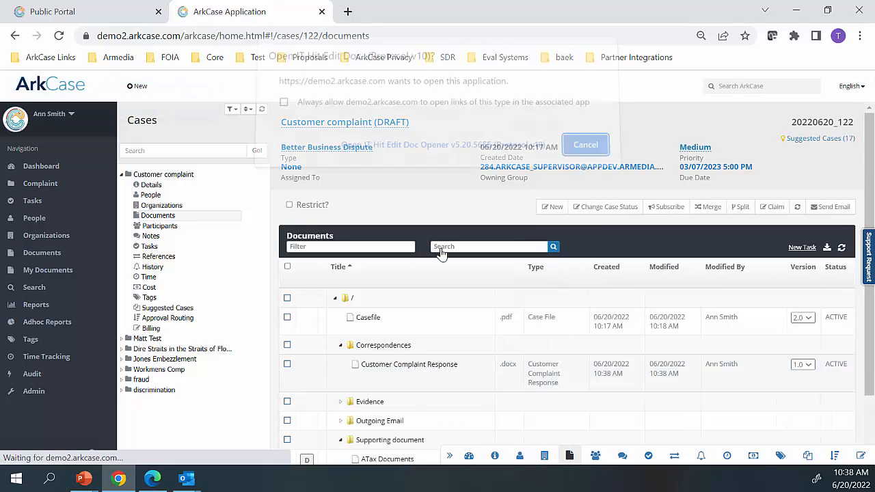
left_click(456, 153)
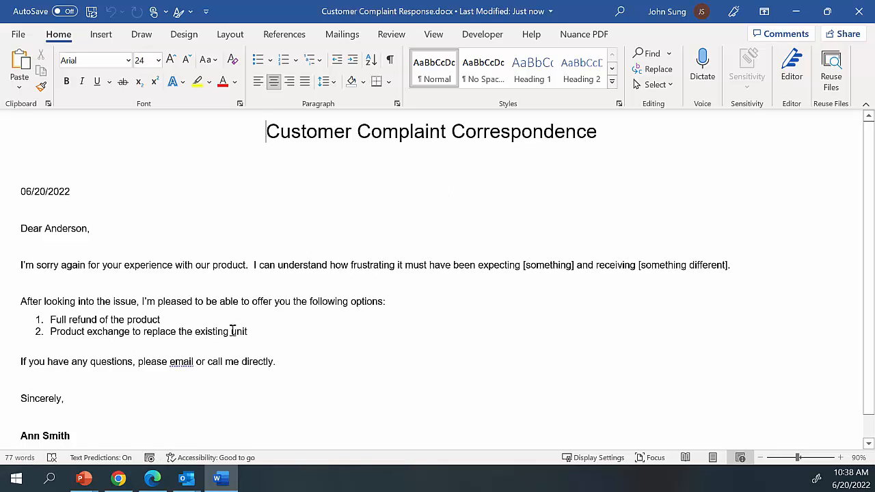
Add a third numbered option reading "We refund price of the service" after the product exchange option
left_click(269, 330)
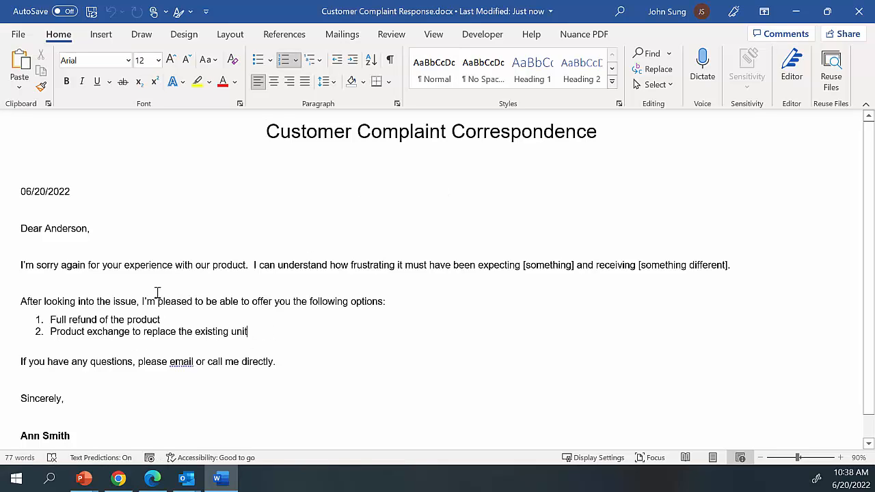
key("Return")
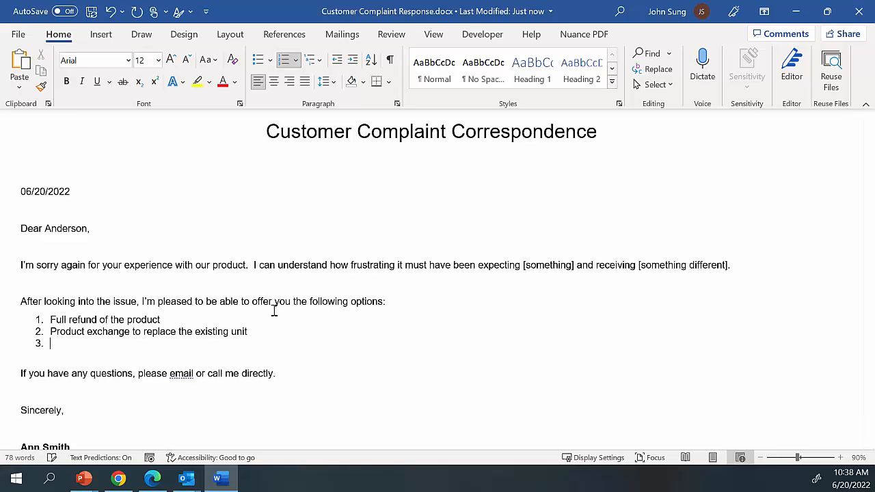
type("3.")
key("BackSpace")
key("BackSpace")
type("W")
key("BackSpace")
type("We refund price of the service")
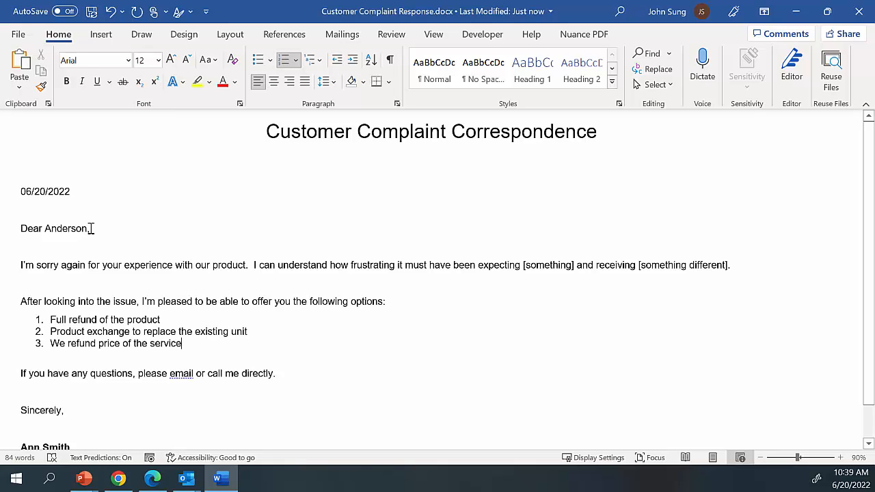
Close the Customer Complaint Response letter and save its changes
left_click(90, 229)
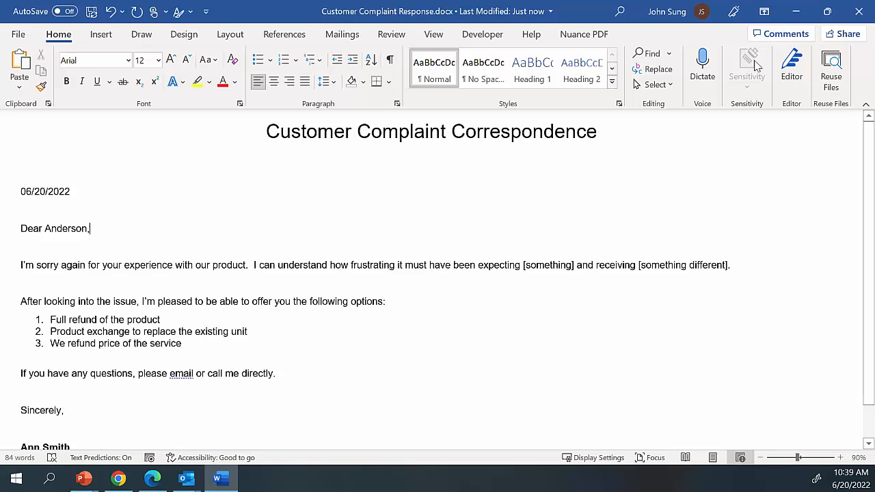
left_click(859, 11)
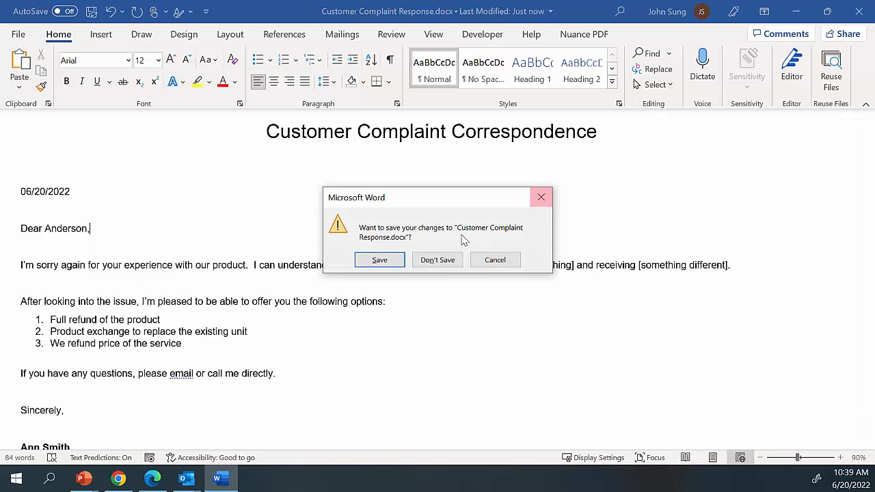
left_click_drag(441, 264, 402, 284)
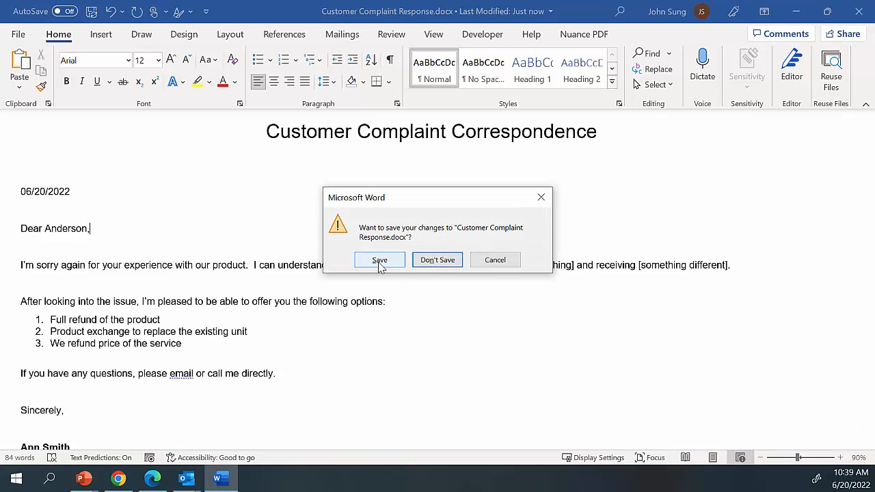
left_click(380, 260)
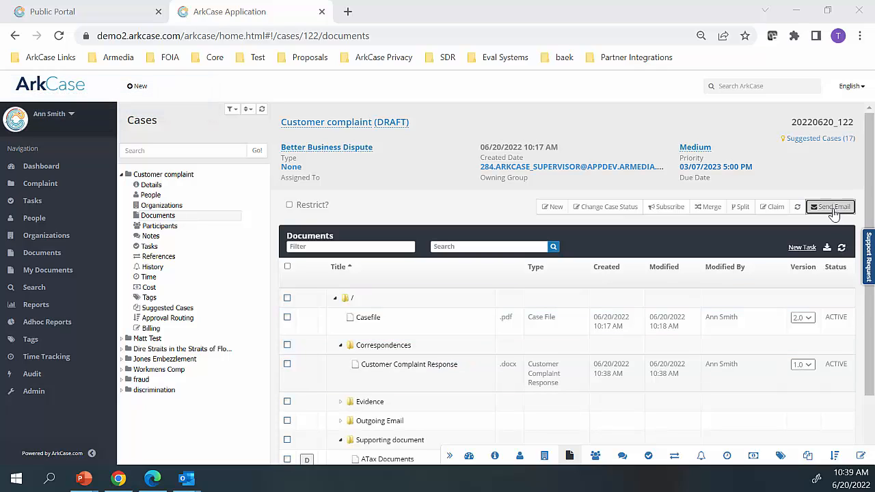
Start an email from the customer complaint case with the Customer Response template and review its body text
left_click(832, 207)
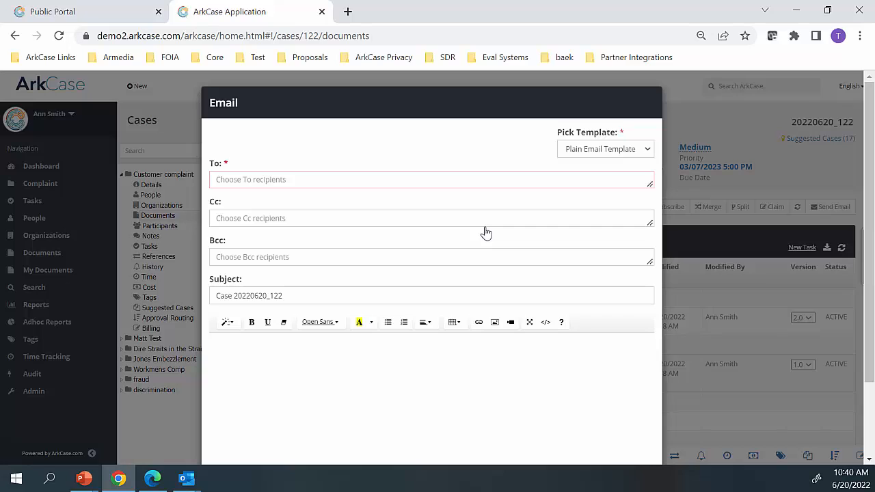
left_click(603, 151)
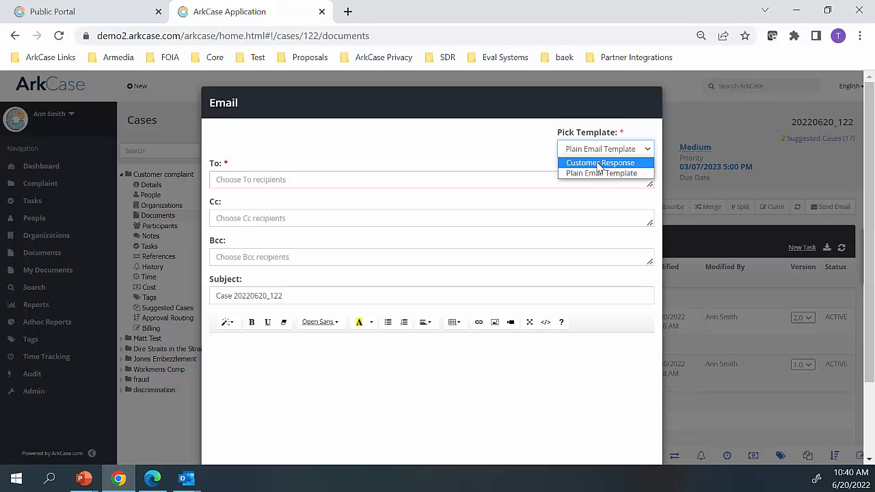
left_click(599, 164)
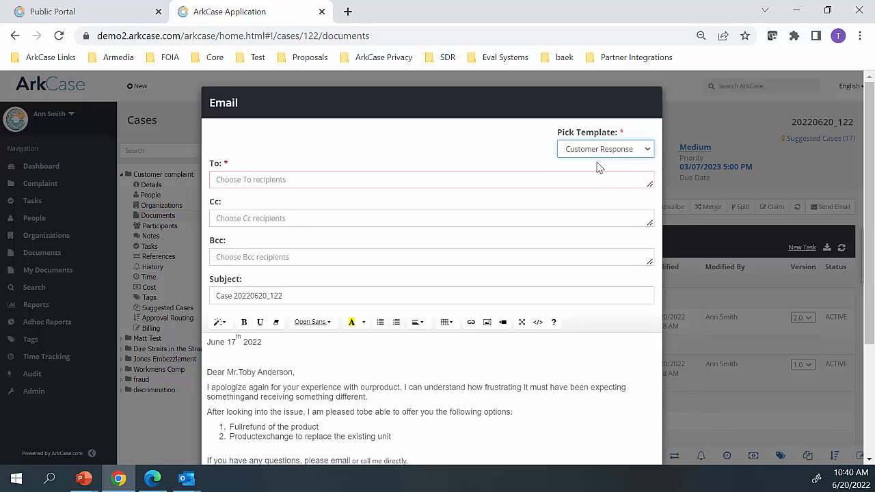
scroll(392, 358, "down", 2)
scroll(392, 358, "up", 1)
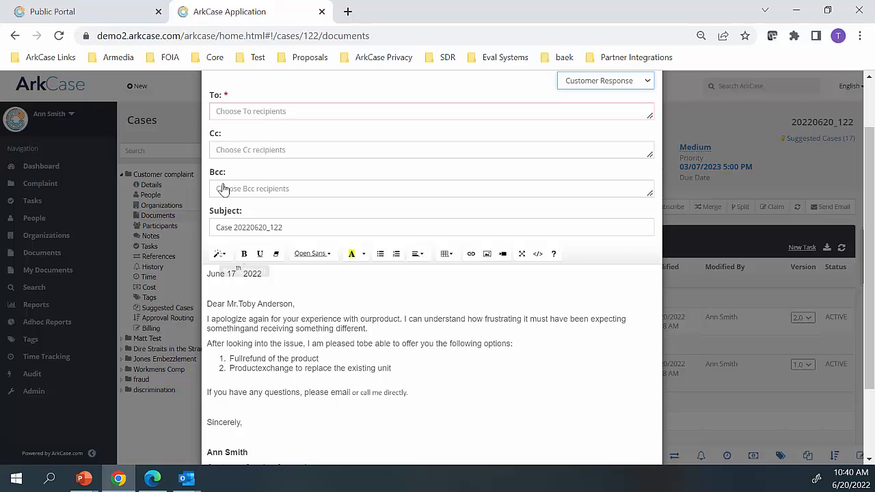
Add the recipient's external email address to the To field and send the email
left_click(229, 112)
left_click(285, 309)
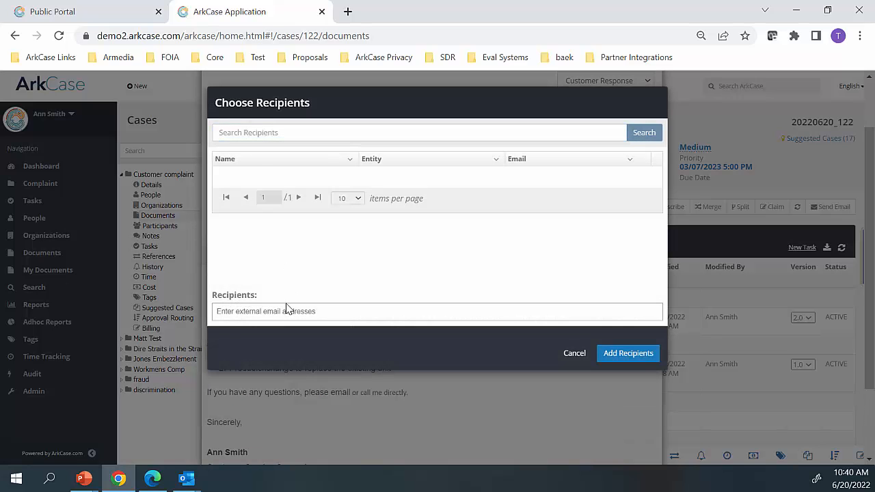
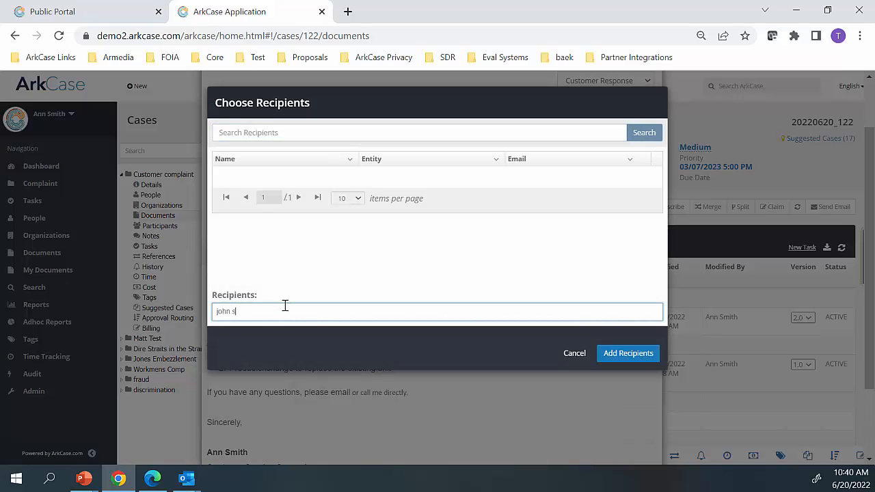
left_click(628, 355)
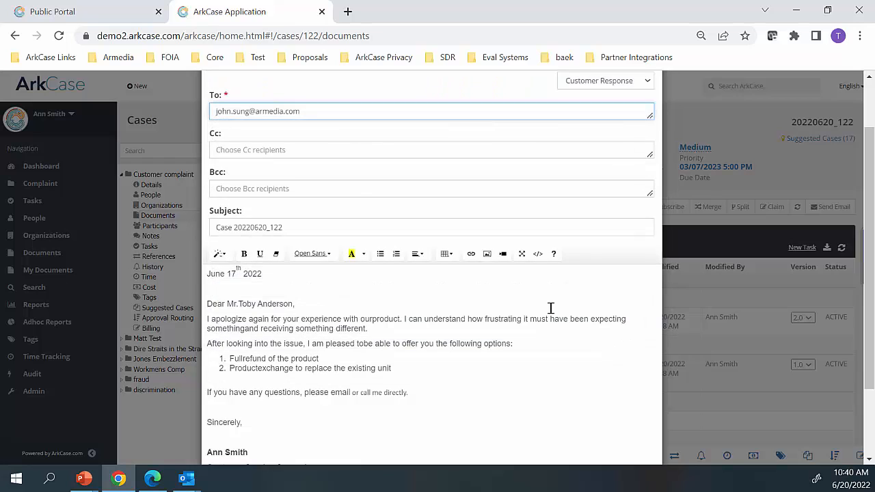
scroll(551, 307, "down", 3)
left_click(625, 434)
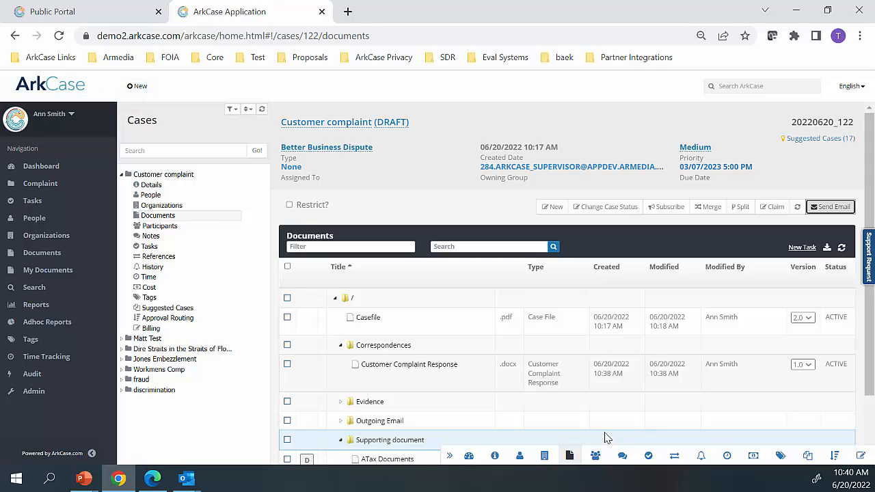
Start a status change for the case, setting the status to Closed and the case resolution to Full
scroll(605, 437, "down", 1)
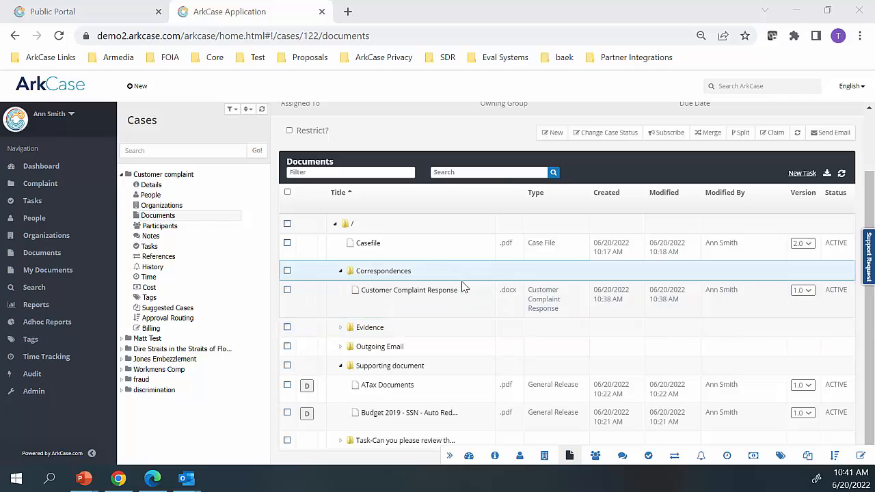
scroll(462, 294, "up", 1)
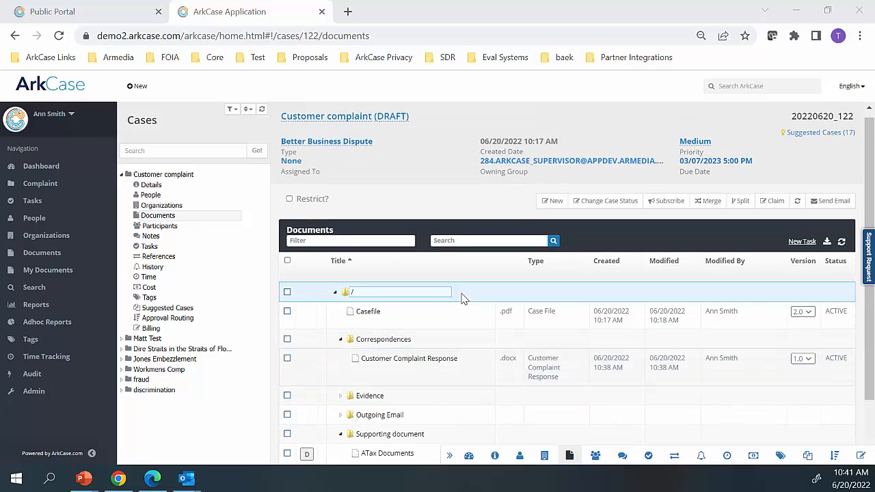
left_click(596, 207)
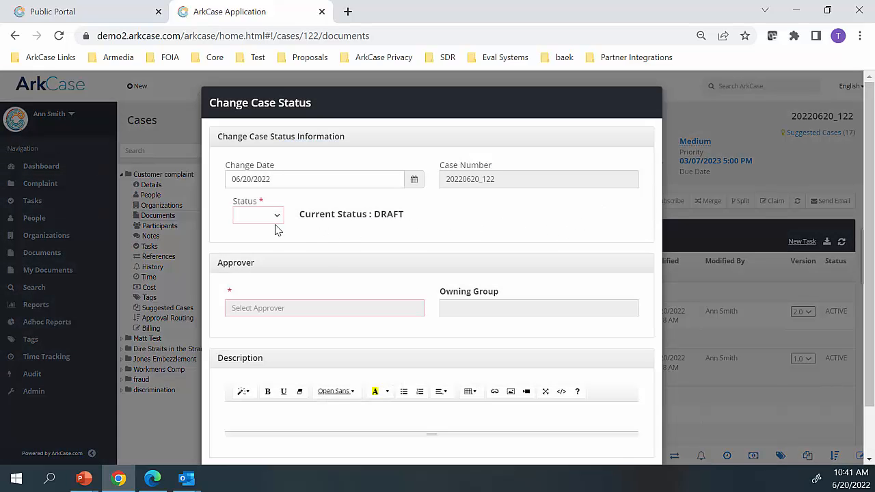
left_click(279, 218)
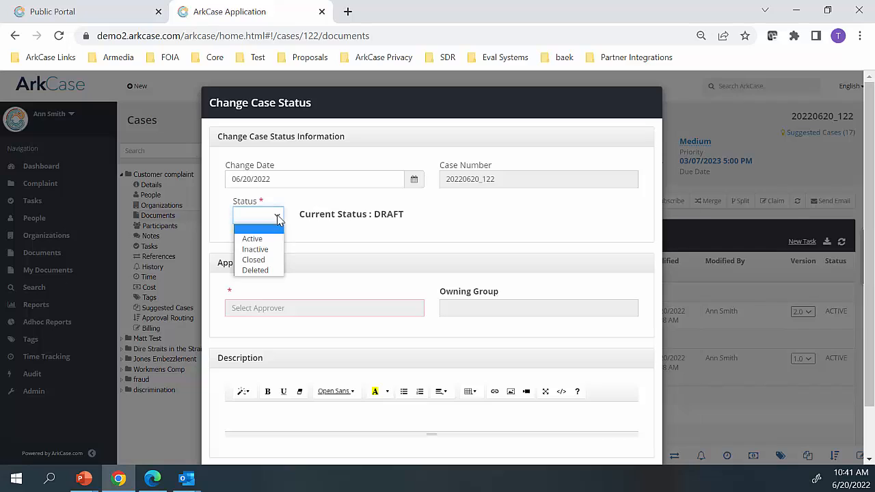
left_click(257, 260)
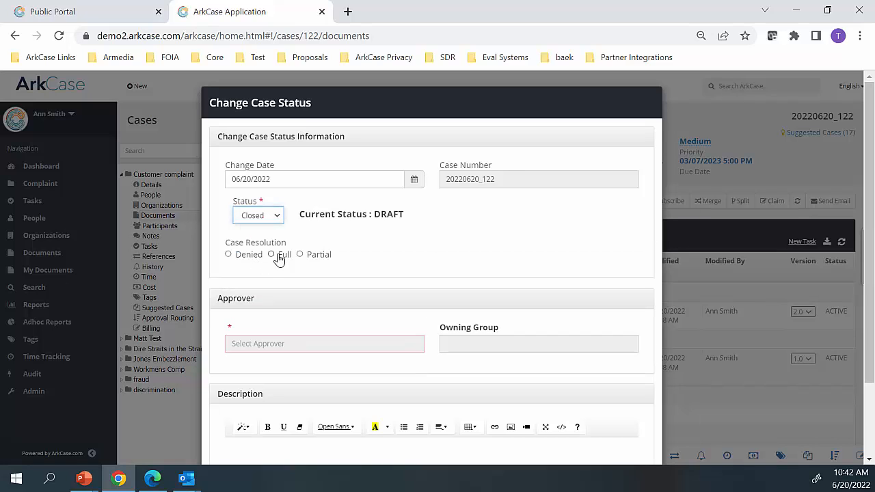
left_click(273, 256)
Assign the signed-in user as approver of the status change, with the ARKCASE_ADMINISTRATOR group as owning group
scroll(280, 299, "down", 2)
left_click(266, 251)
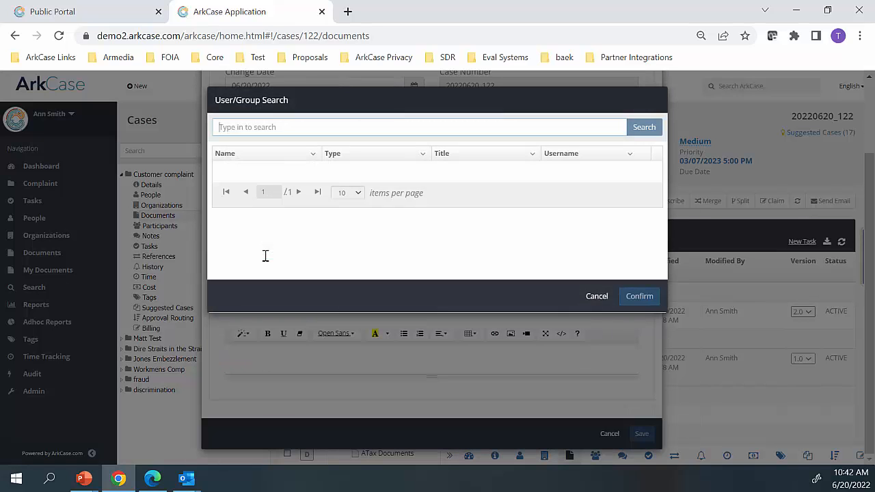
type("ann")
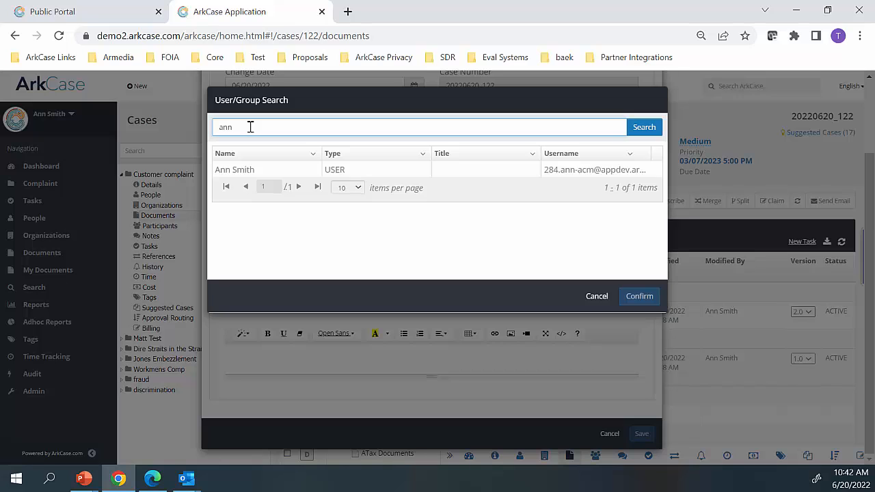
left_click(231, 171)
left_click(285, 264)
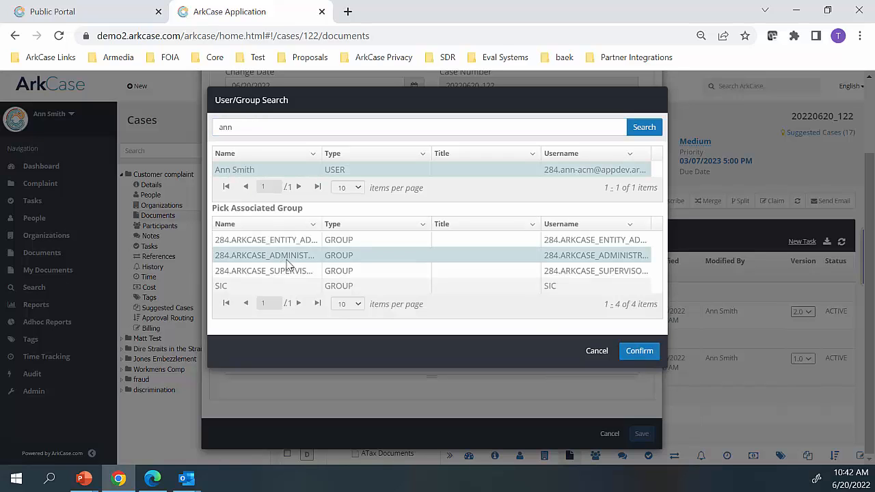
left_click(629, 357)
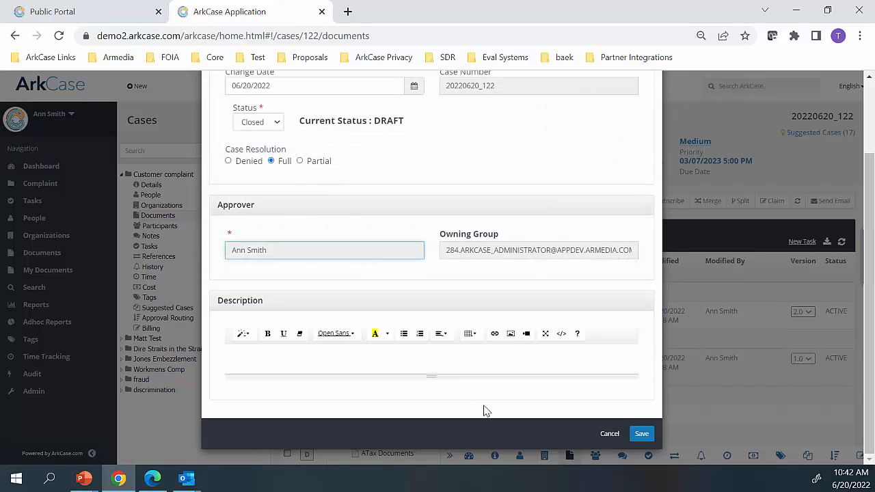
Add the description "Approve for case closure" to the status change and save it
left_click(347, 361)
type("Appro")
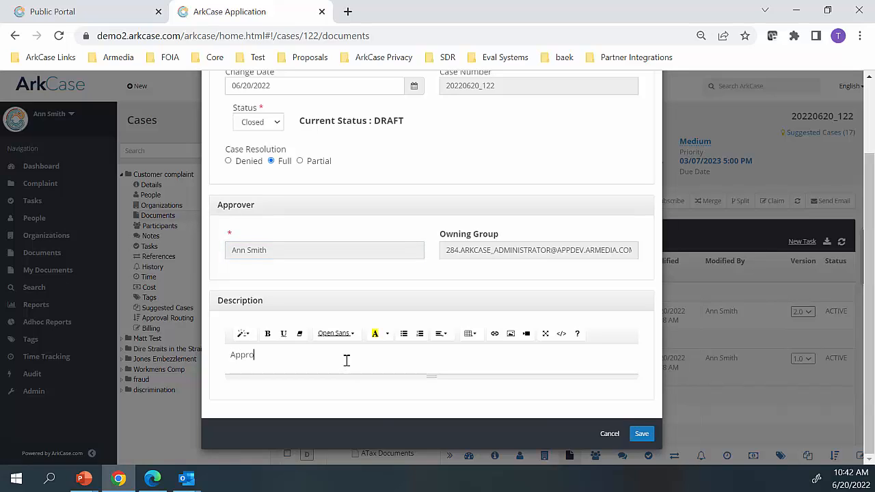
type("ve for case closure")
left_click(638, 433)
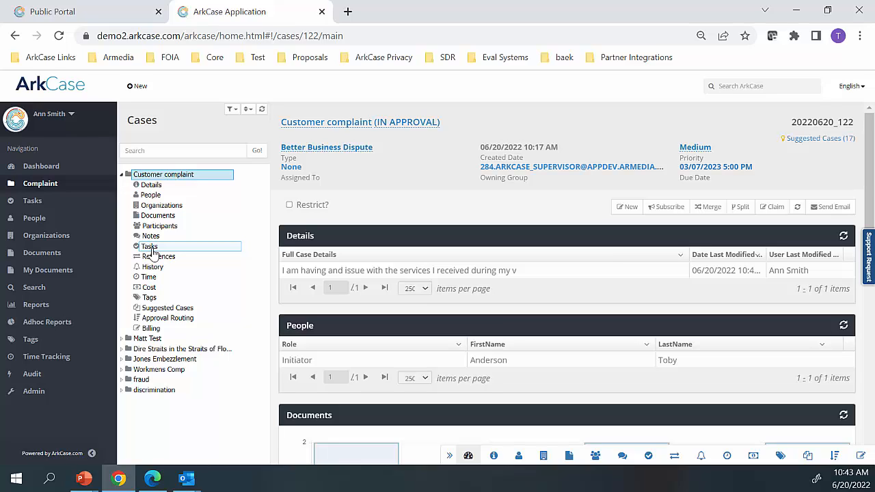
Open the case's active review request to change case status, check its parent documents and details, and approve it
left_click(150, 248)
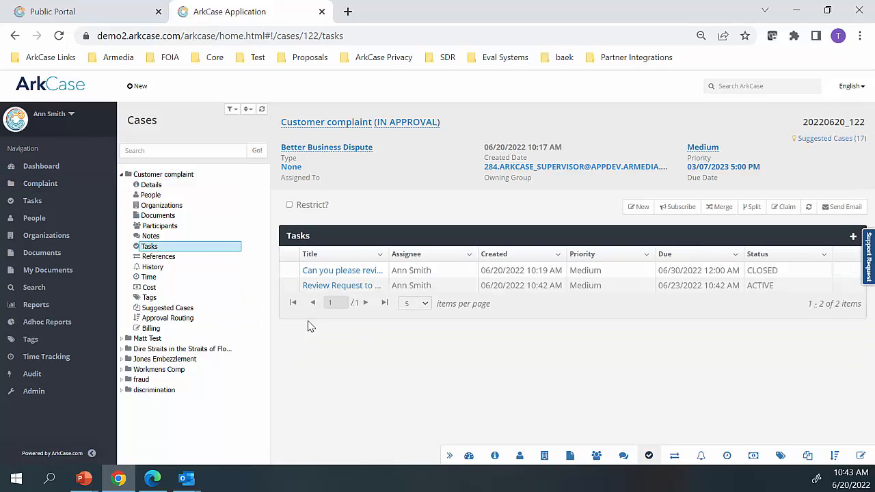
left_click(323, 285)
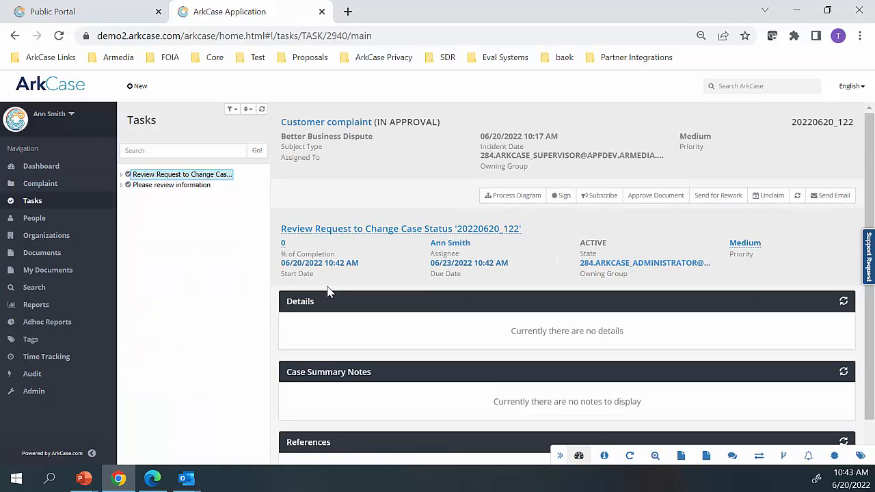
left_click(122, 176)
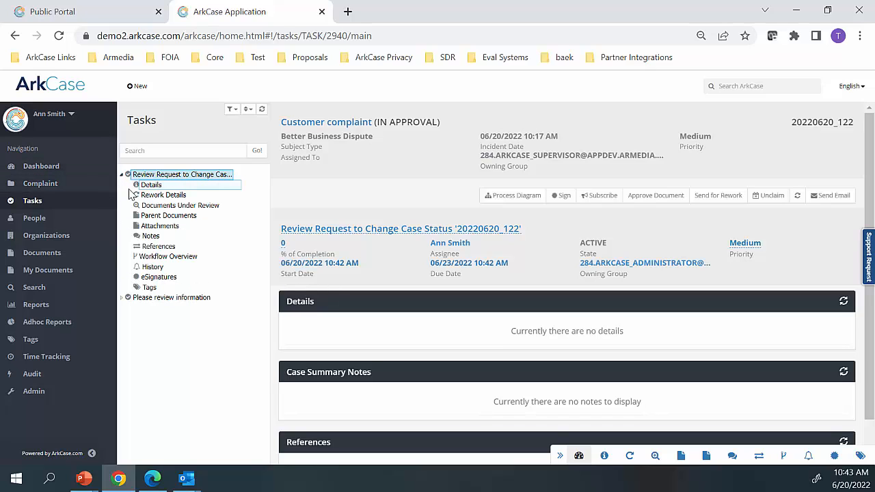
left_click(150, 218)
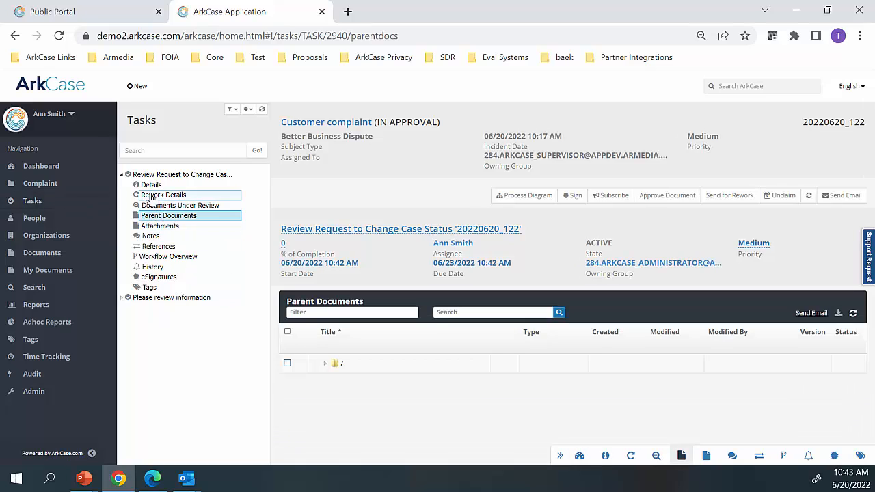
left_click(147, 186)
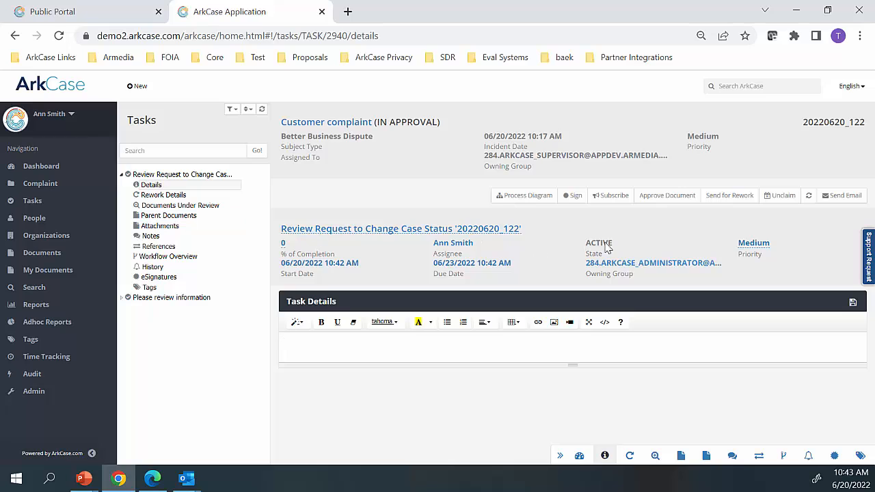
left_click(663, 197)
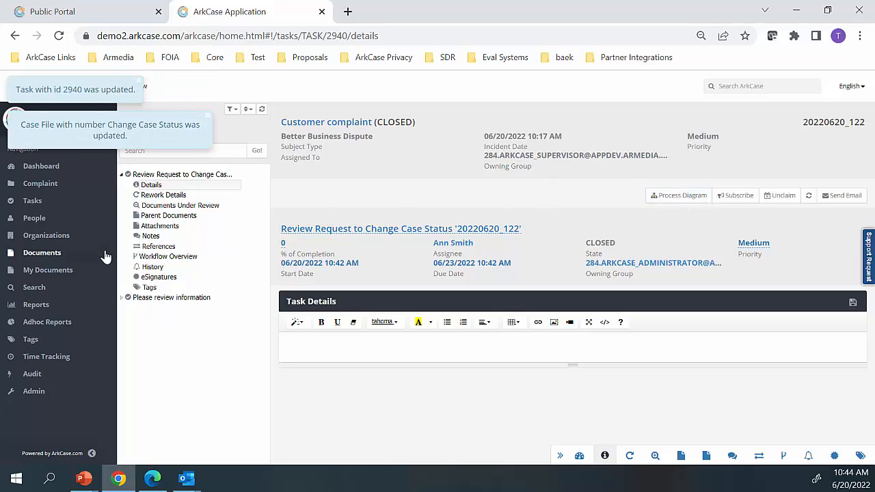
Generate the CASE SUMMARY report for the period from 06/01/2022 to 06/20/2022
left_click(36, 305)
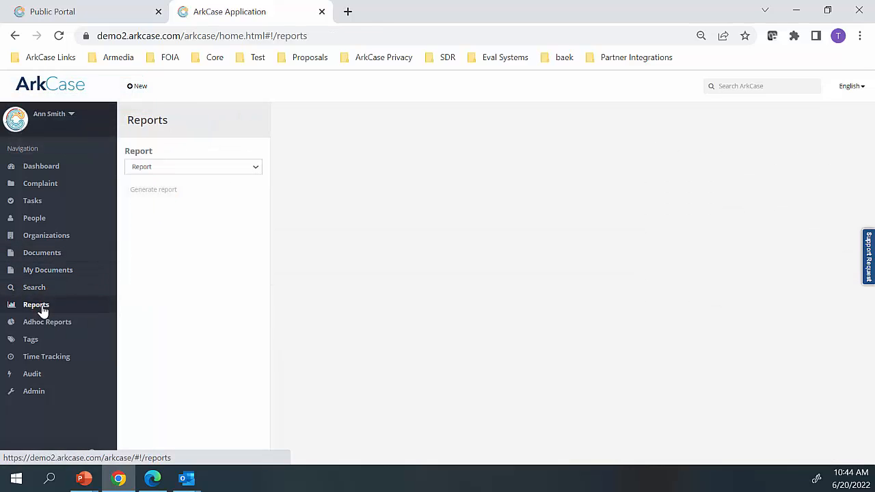
left_click(183, 168)
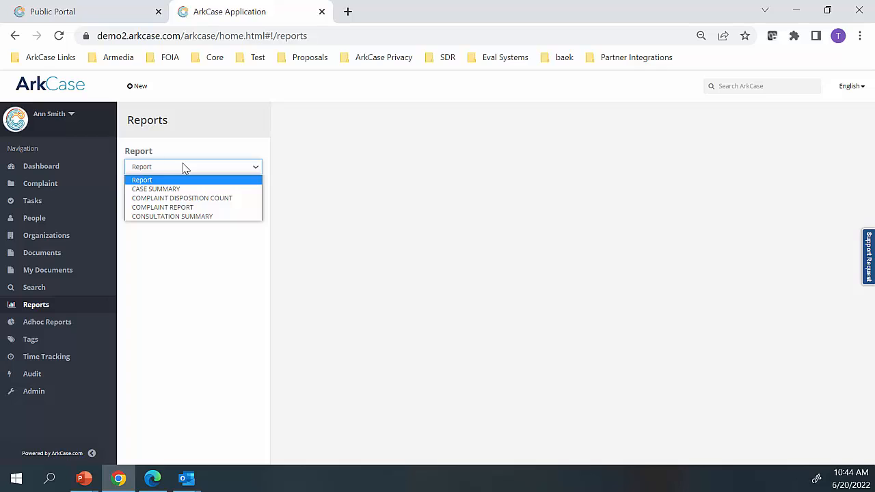
left_click(163, 189)
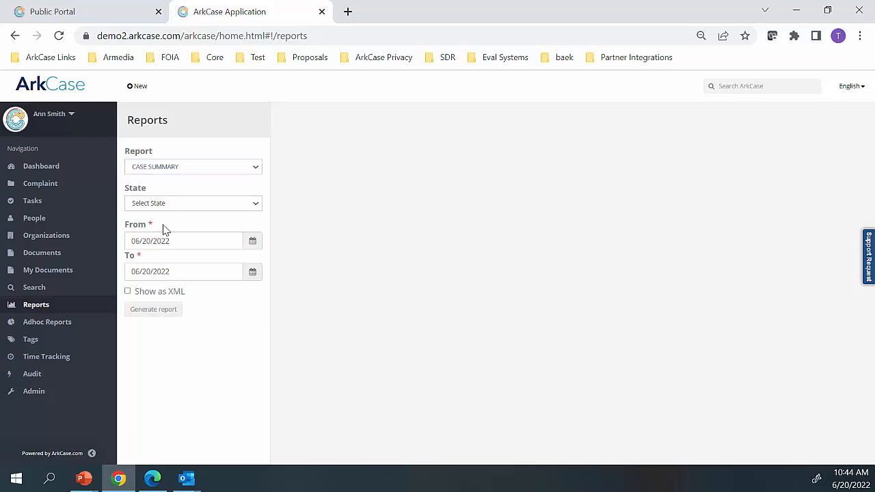
left_click(253, 242)
left_click(182, 289)
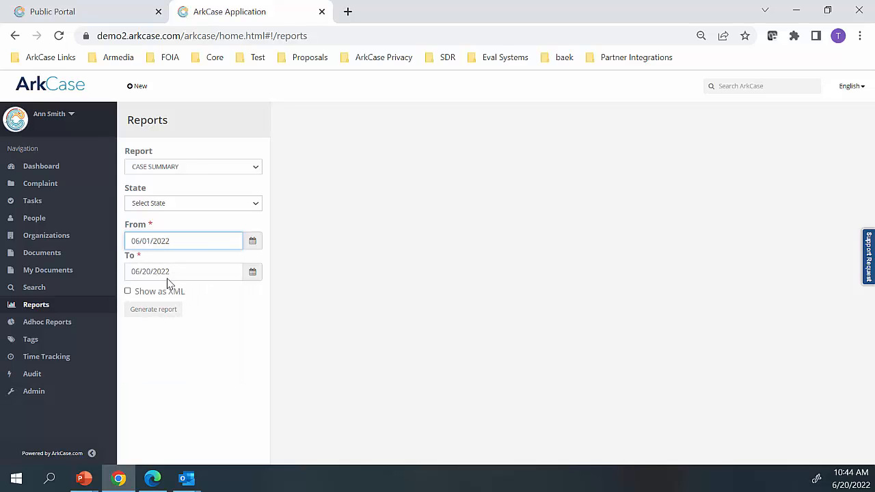
left_click(165, 313)
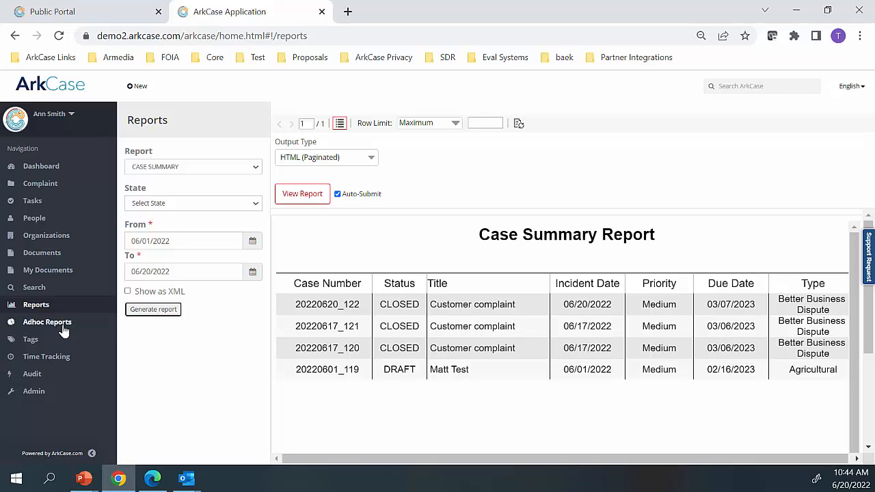
Browse the sample reports offered in the ad hoc reporting area
left_click(32, 324)
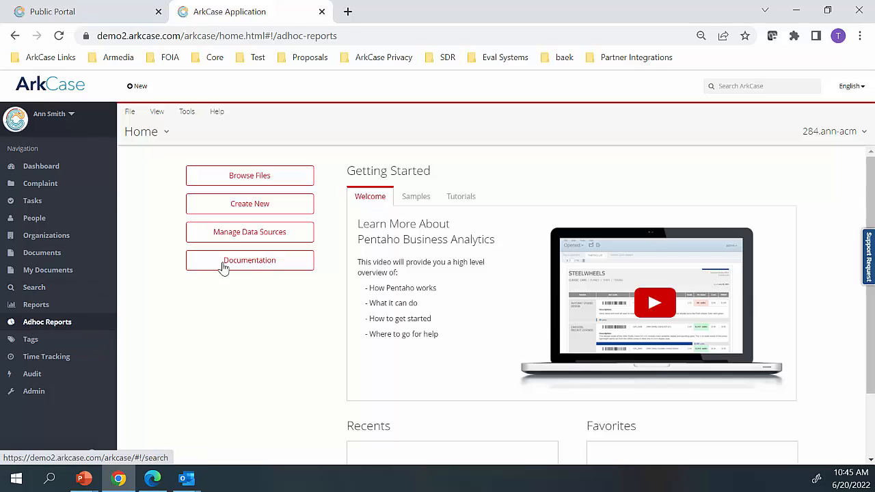
left_click(410, 200)
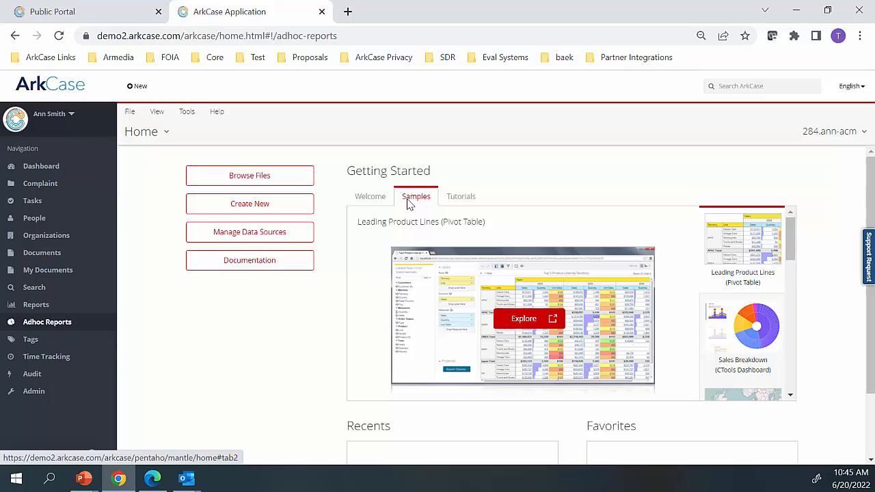
scroll(425, 277, "down", 2)
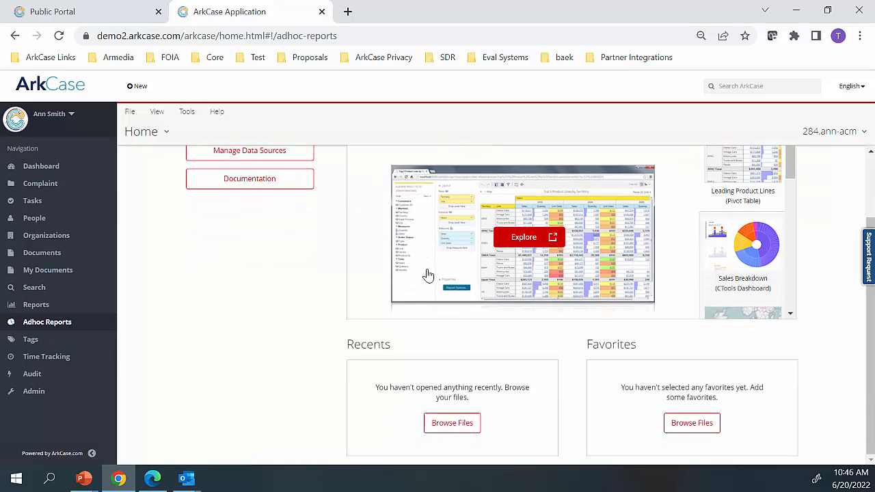
scroll(478, 284, "up", 2)
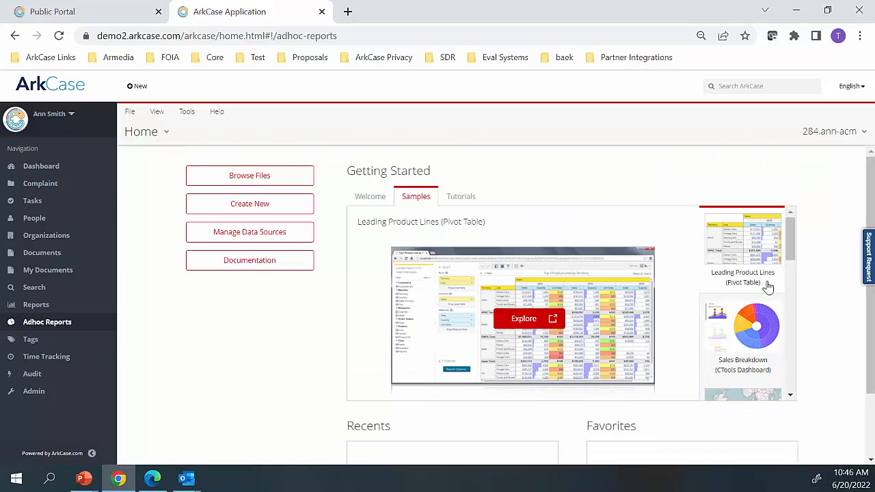
left_click(790, 398)
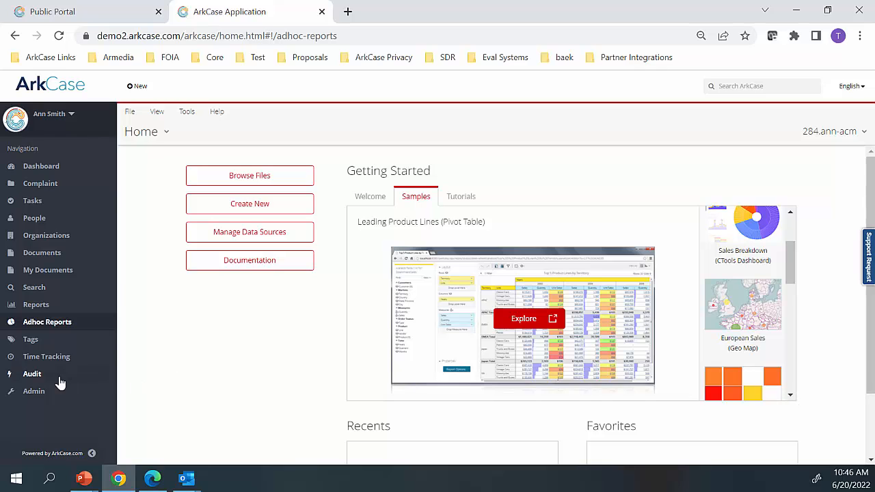
Examine the report scheduling and report authorization settings in the administration area
left_click(37, 391)
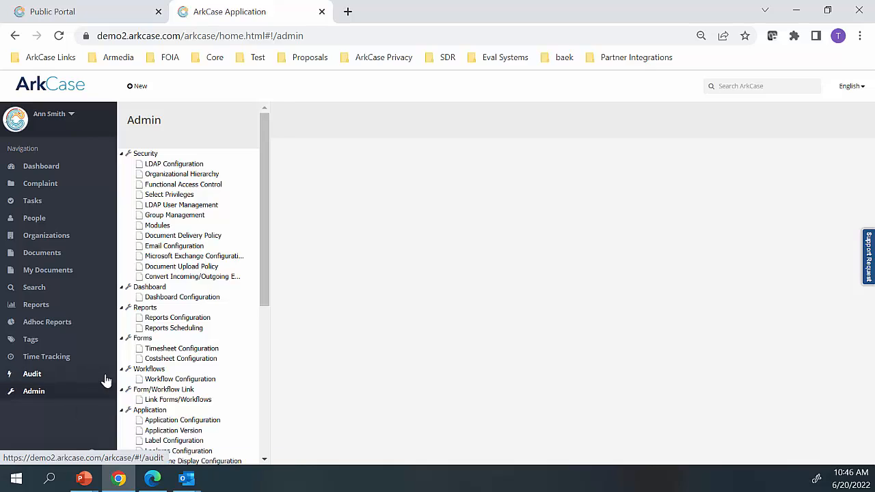
left_click(180, 333)
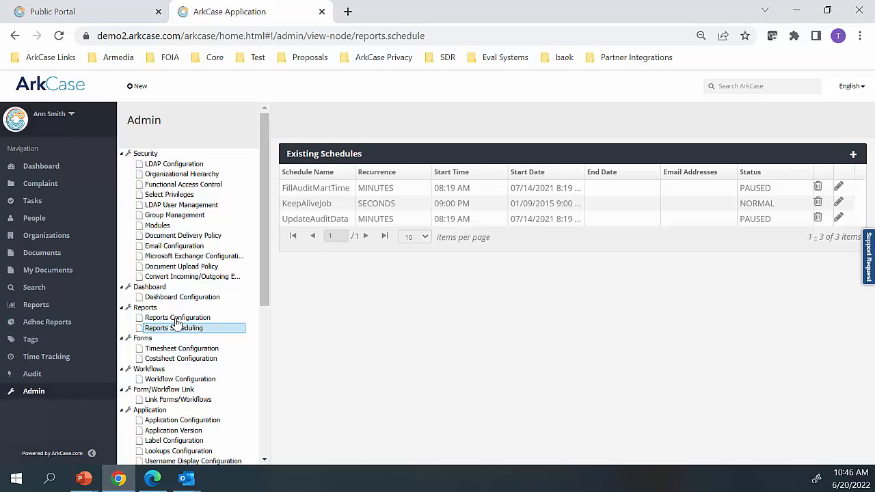
left_click(176, 321)
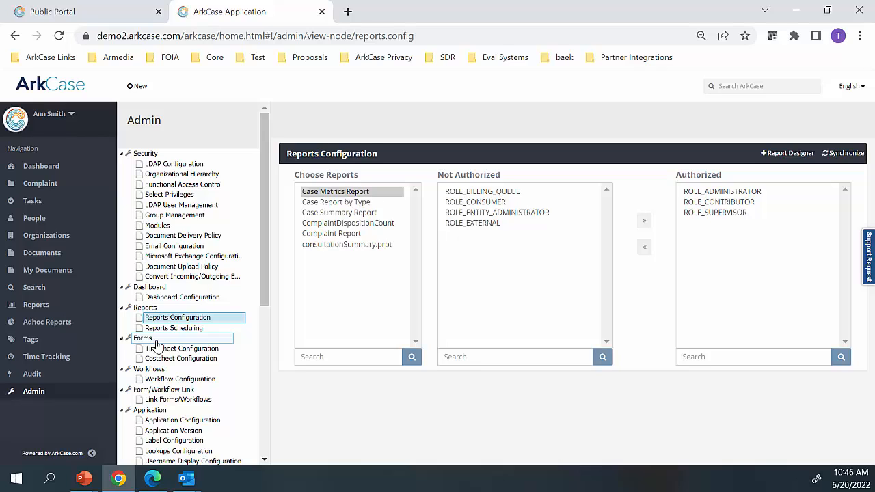
scroll(156, 347, "down", 2)
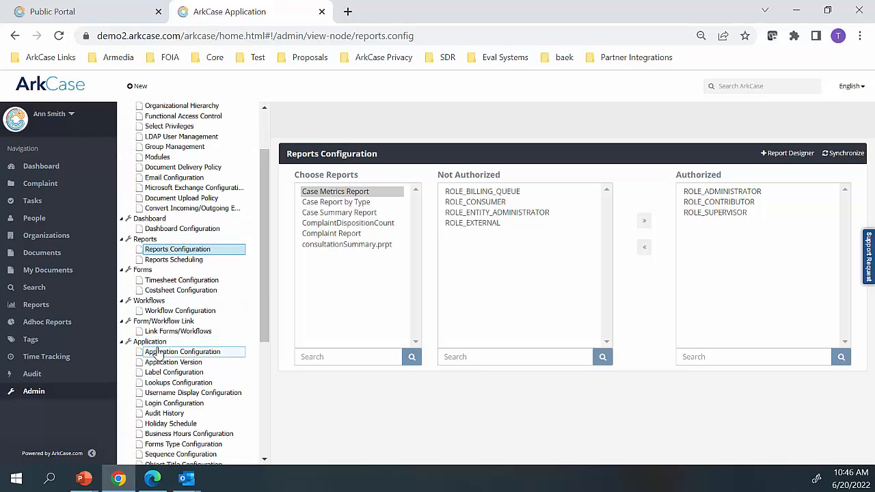
Open the label configuration and filter the core labels by the value "Complaint"
left_click(159, 305)
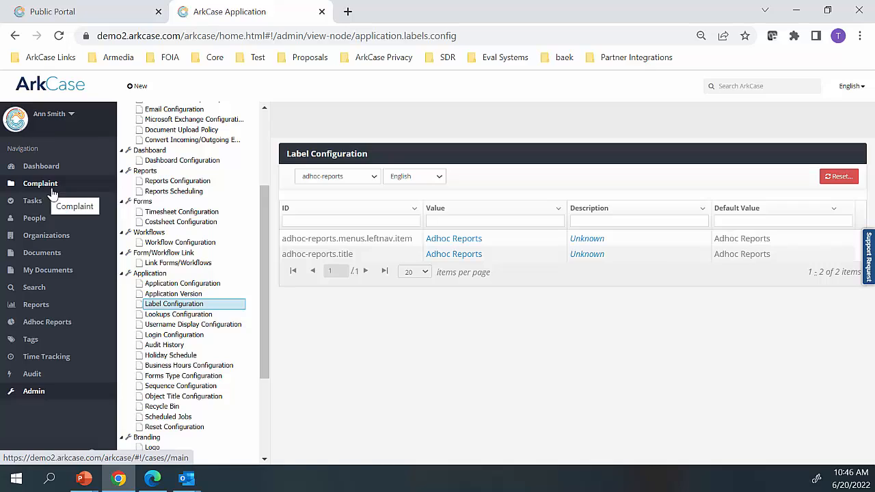
left_click(482, 222)
type("Complaint")
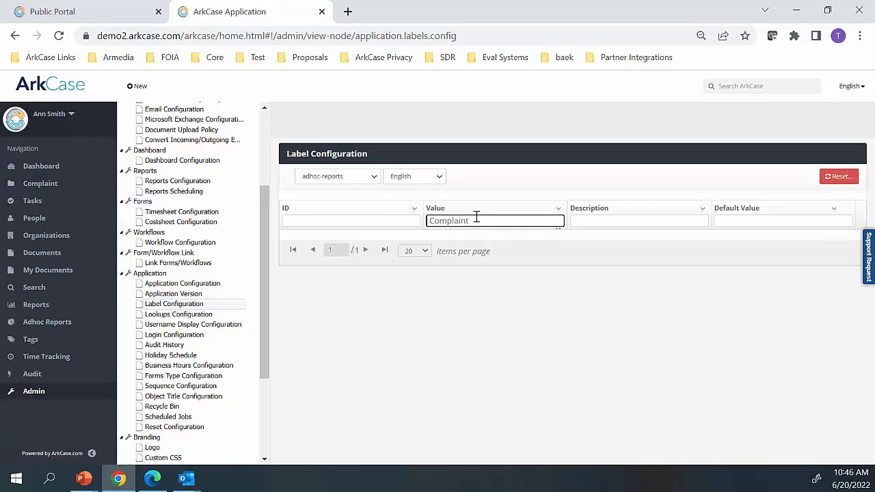
left_click(346, 178)
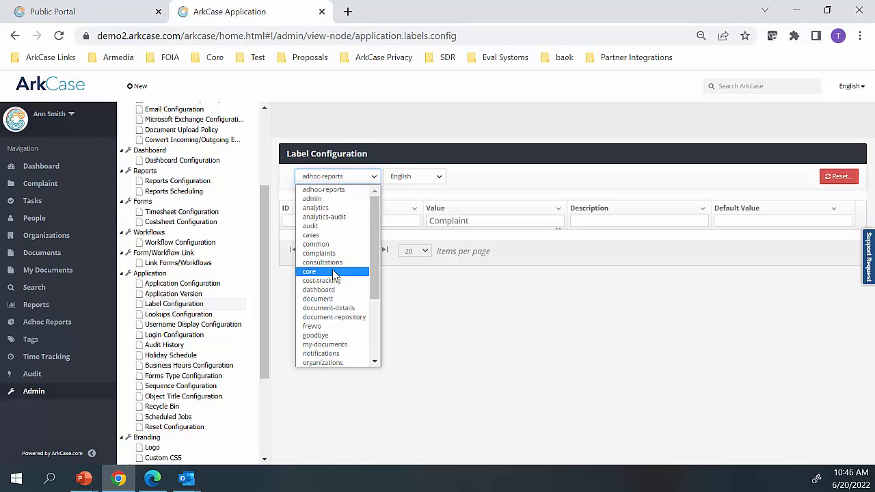
left_click(333, 272)
scroll(456, 287, "down", 1)
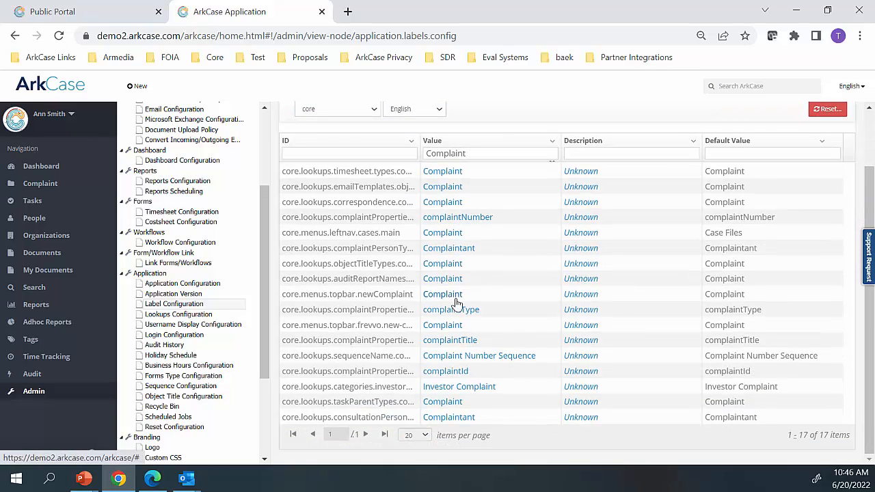
Set the value of the core.menus.leftnav.cases.main label to "Cases" and reload the page to apply it
left_click(443, 233)
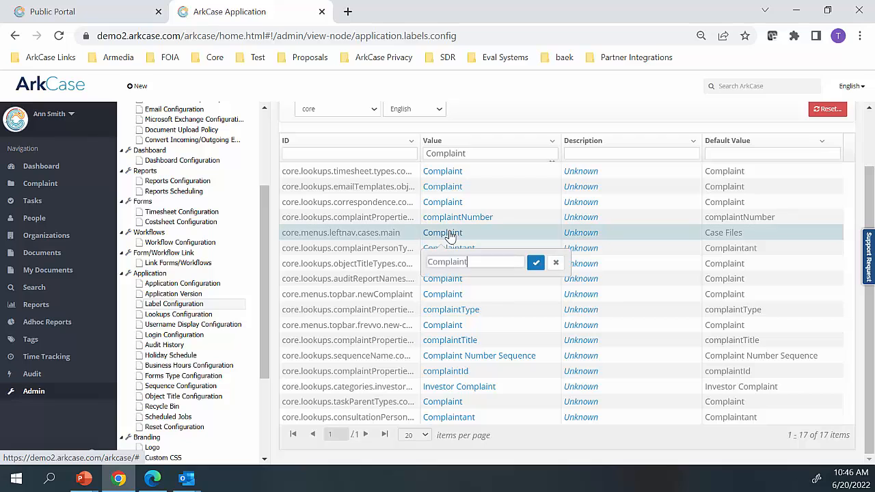
key("BackSpace")
key("BackSpace")
key("BackSpace")
key("BackSpace")
key("BackSpace")
key("BackSpace")
key("BackSpace")
key("BackSpace")
type("ases")
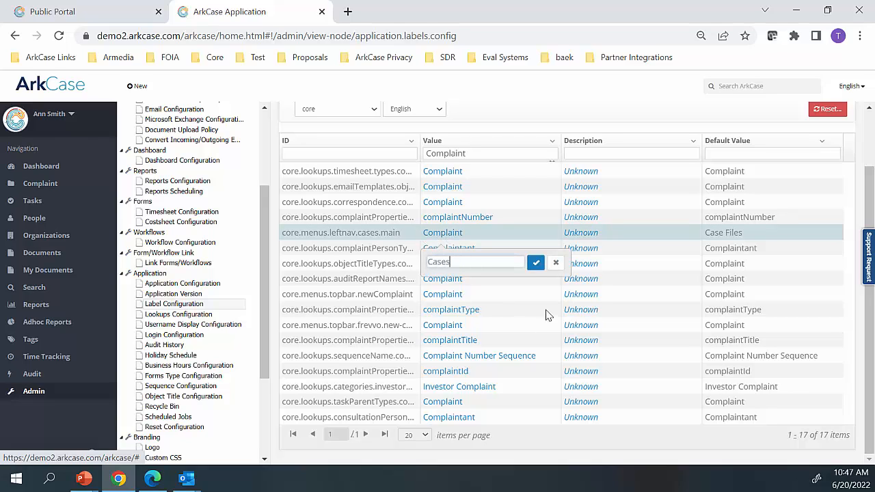
left_click(536, 263)
left_click(59, 37)
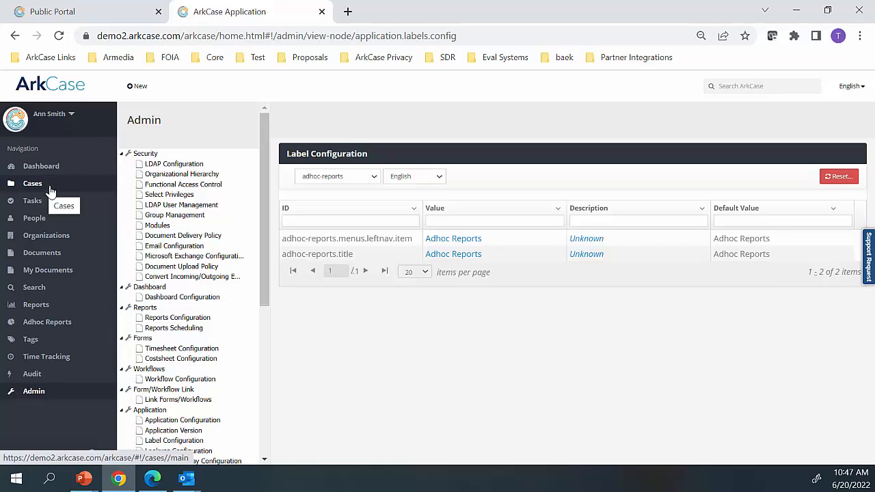
Examine the complaint lookups for person initiator types, person types and statuses in the lookups configuration
scroll(196, 317, "down", 2)
left_click(167, 316)
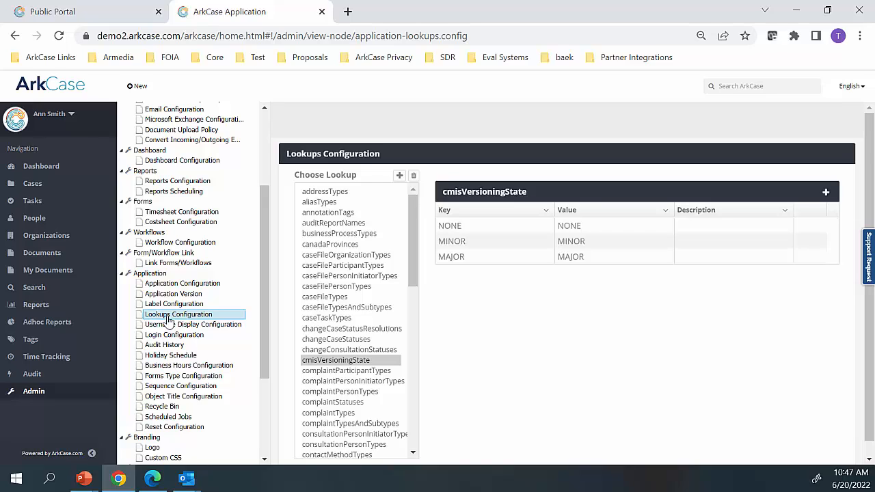
scroll(356, 304, "down", 1)
left_click(351, 312)
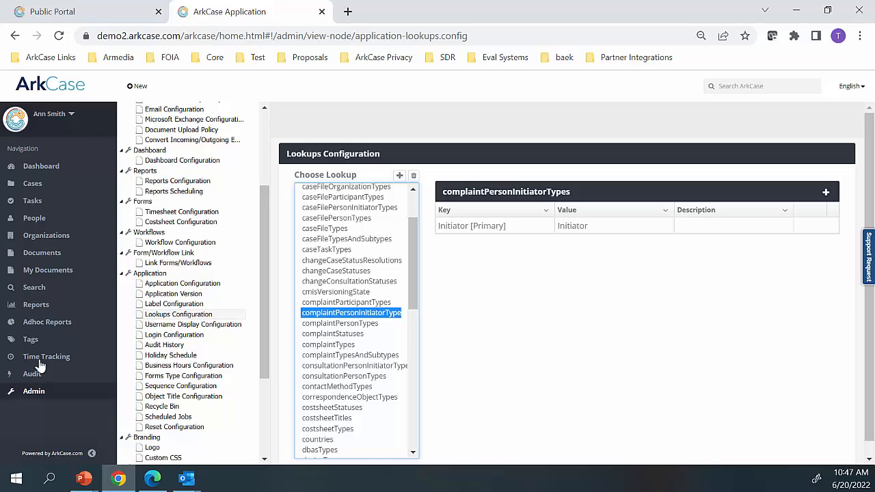
left_click(318, 325)
left_click(321, 334)
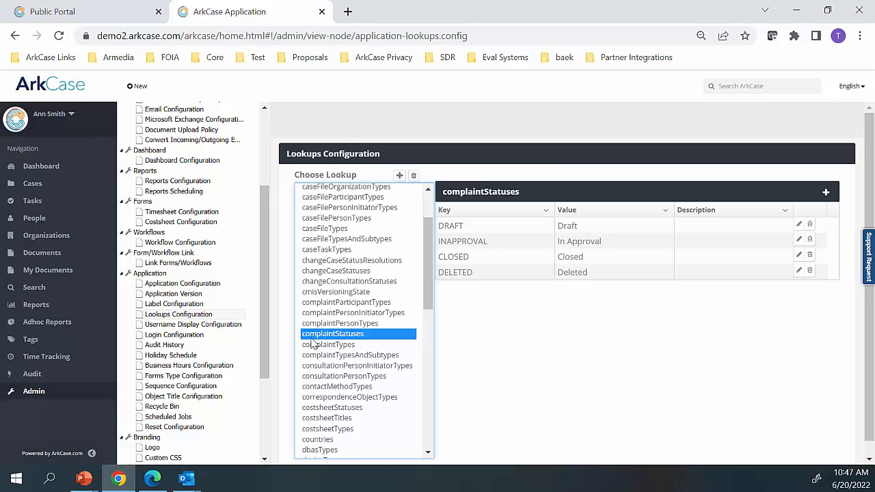
scroll(268, 348, "down", 2)
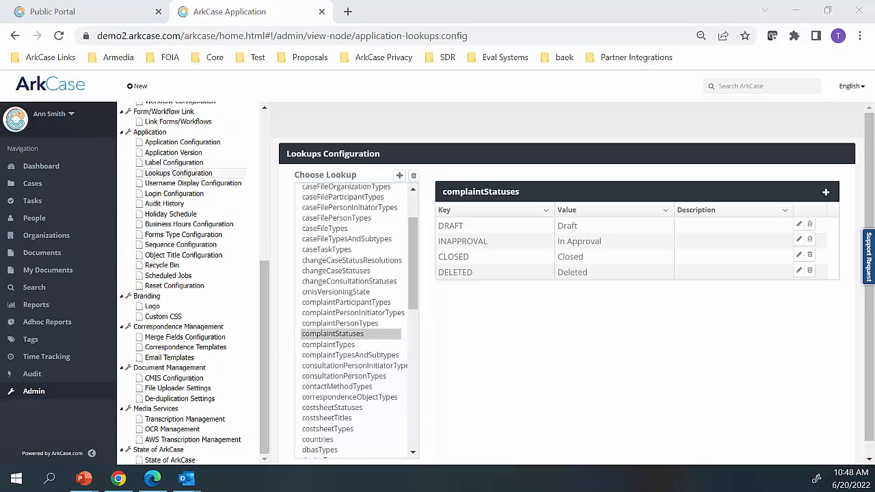